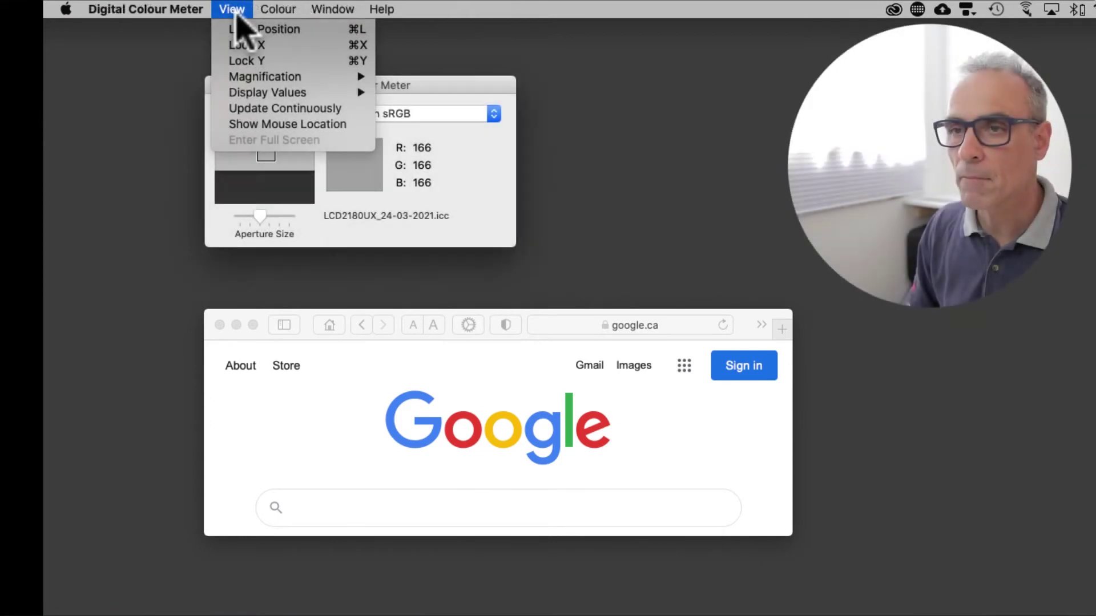
Step: Set the meter's magnification to 1x and lock the reading on the Google G's blue (65, 133, 244)
mouse_move(193, 12)
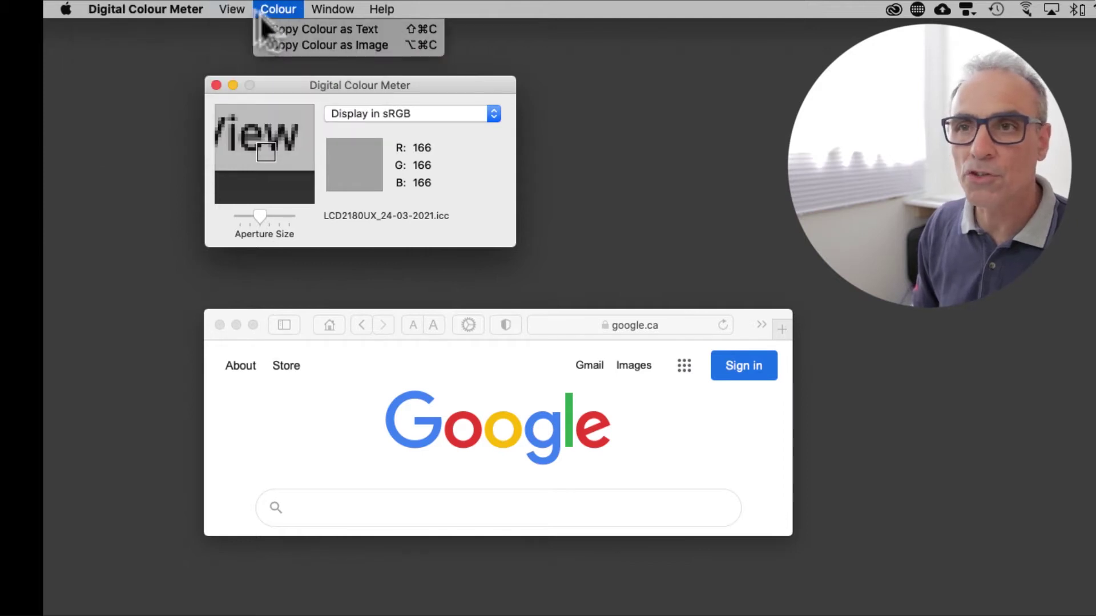
mouse_move(234, 12)
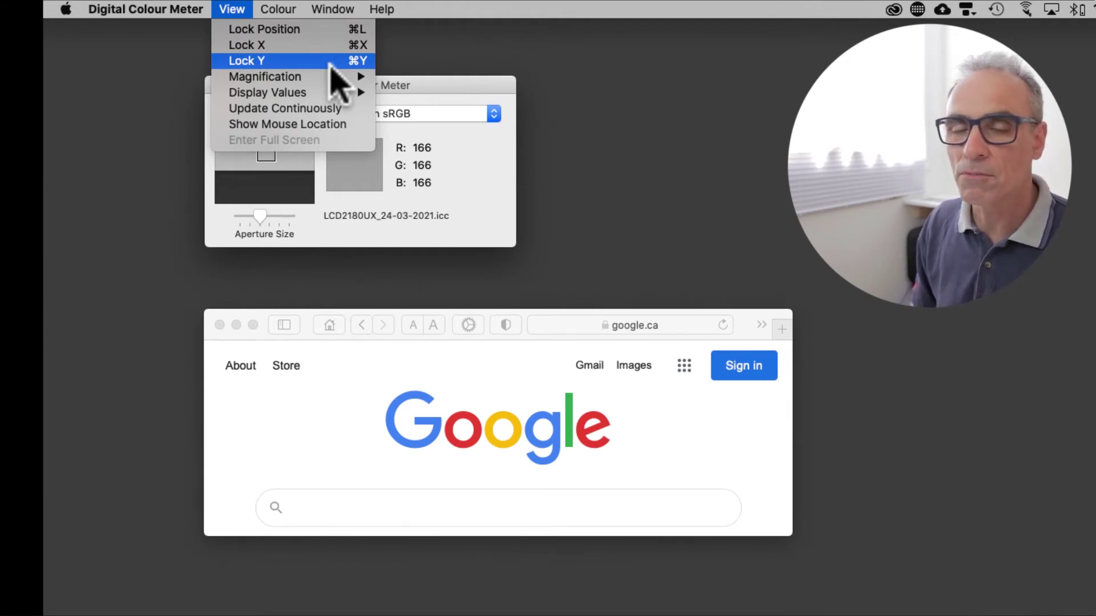
mouse_move(337, 77)
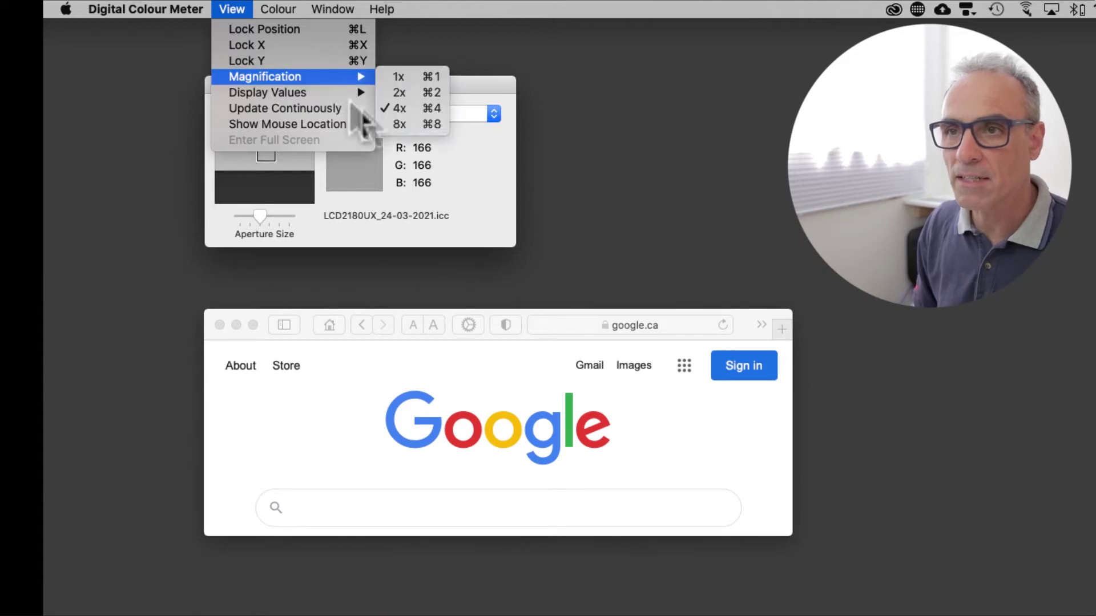
click(471, 188)
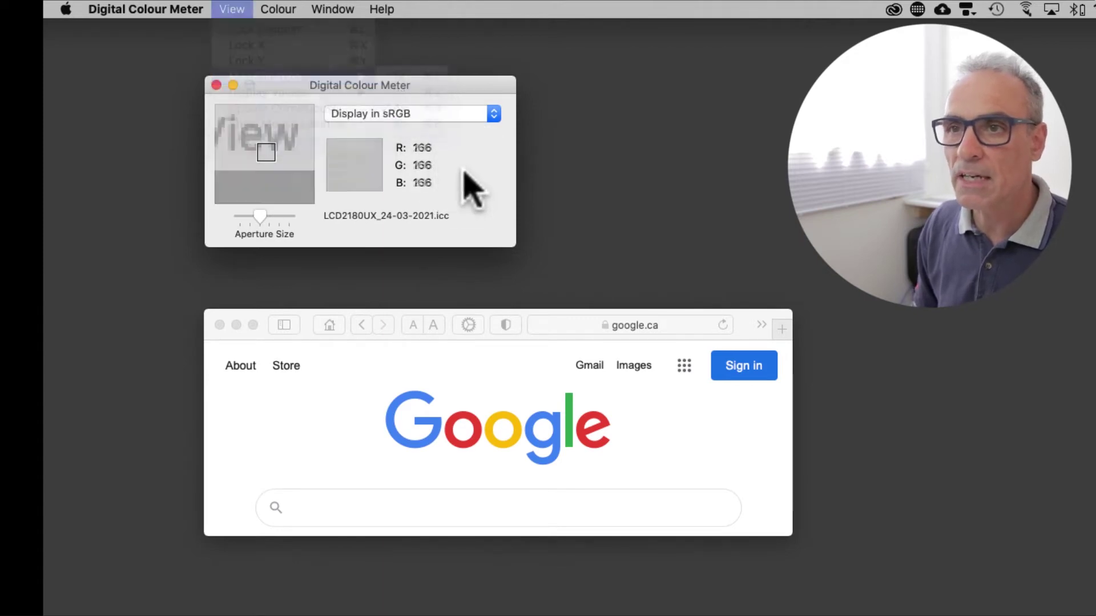
click(232, 9)
mouse_move(260, 79)
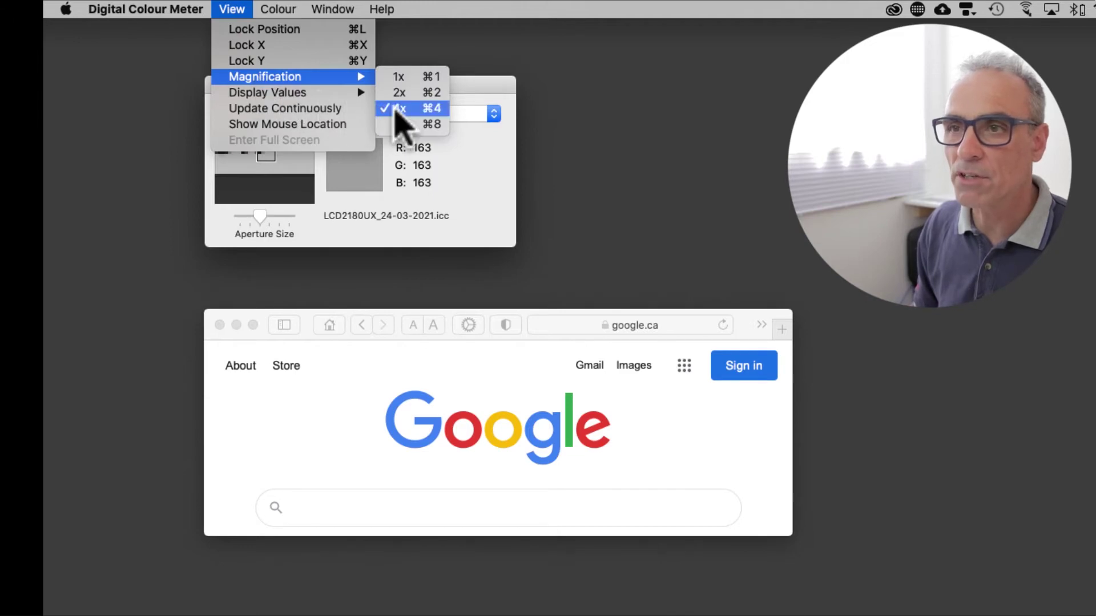
click(376, 388)
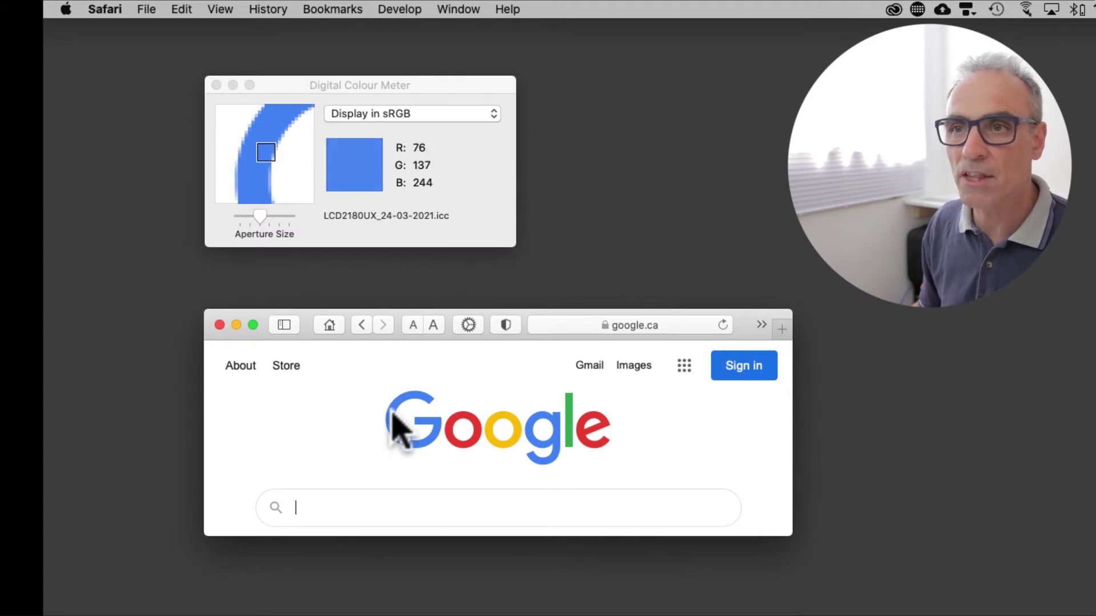
click(266, 86)
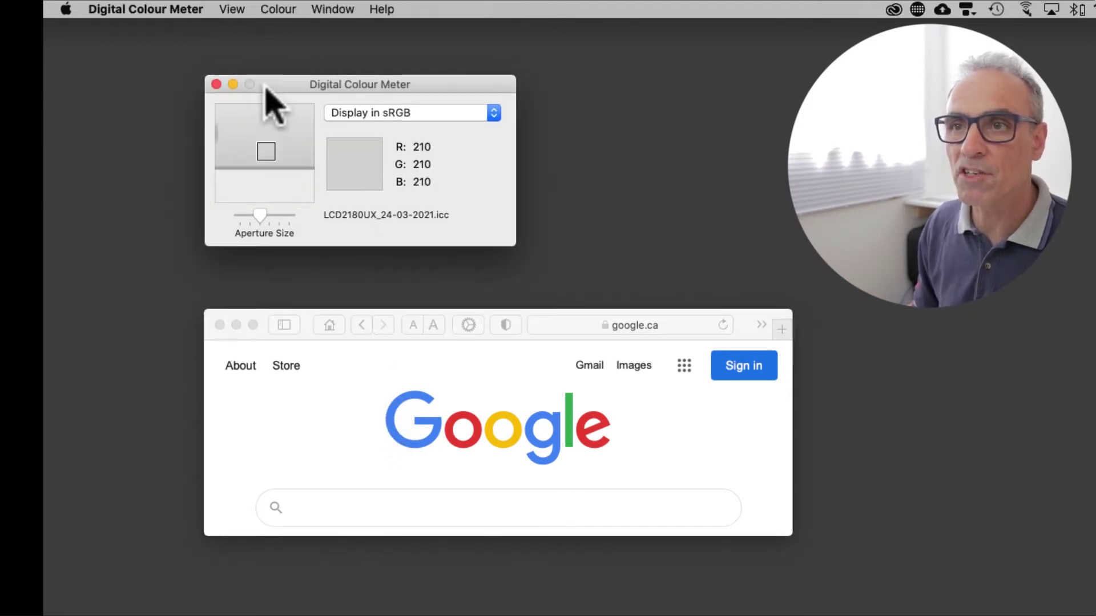
click(233, 10)
mouse_move(263, 78)
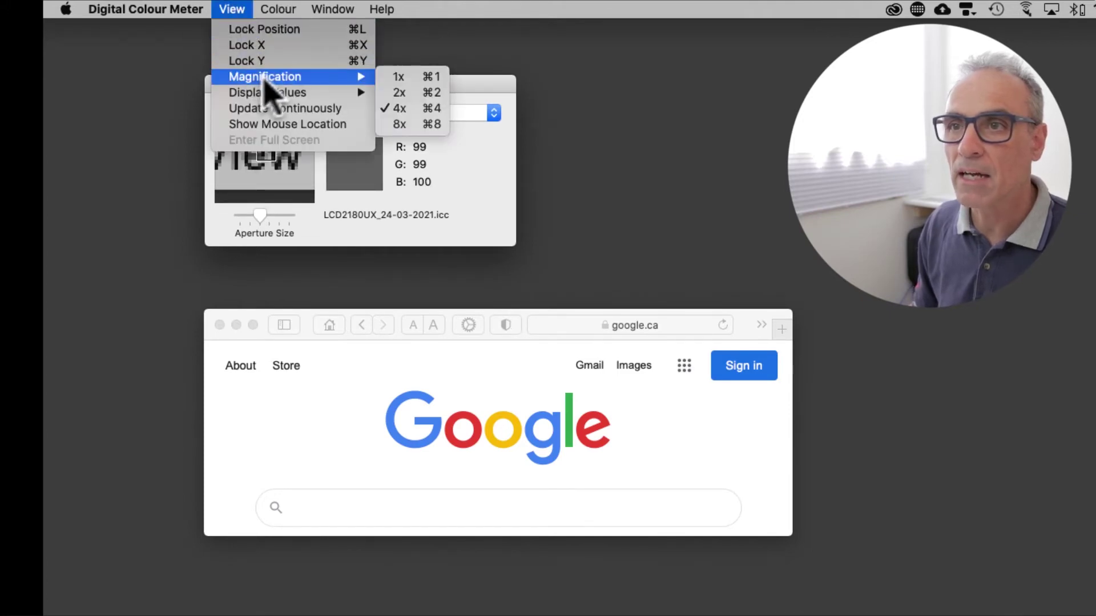
click(407, 80)
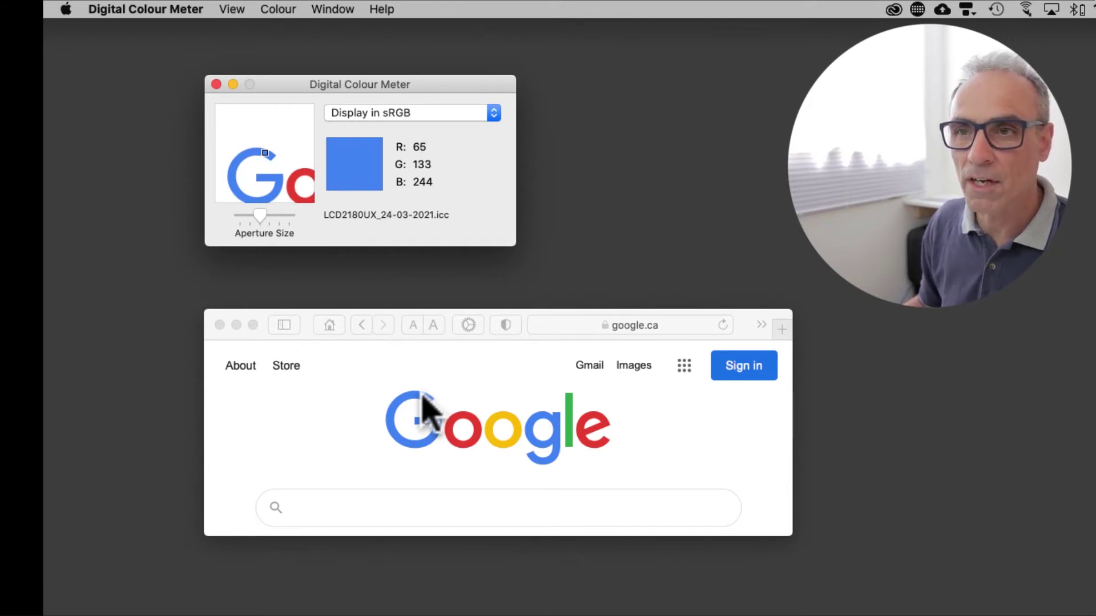
key(super+l)
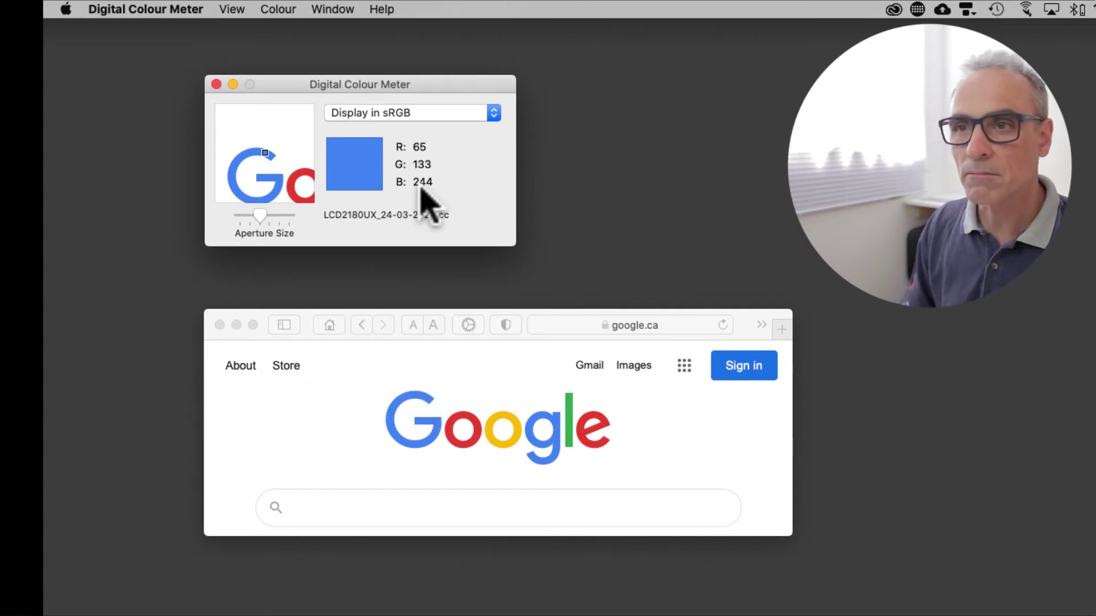
Step: Magnify the locked blue G sample to 8x
click(239, 9)
mouse_move(254, 83)
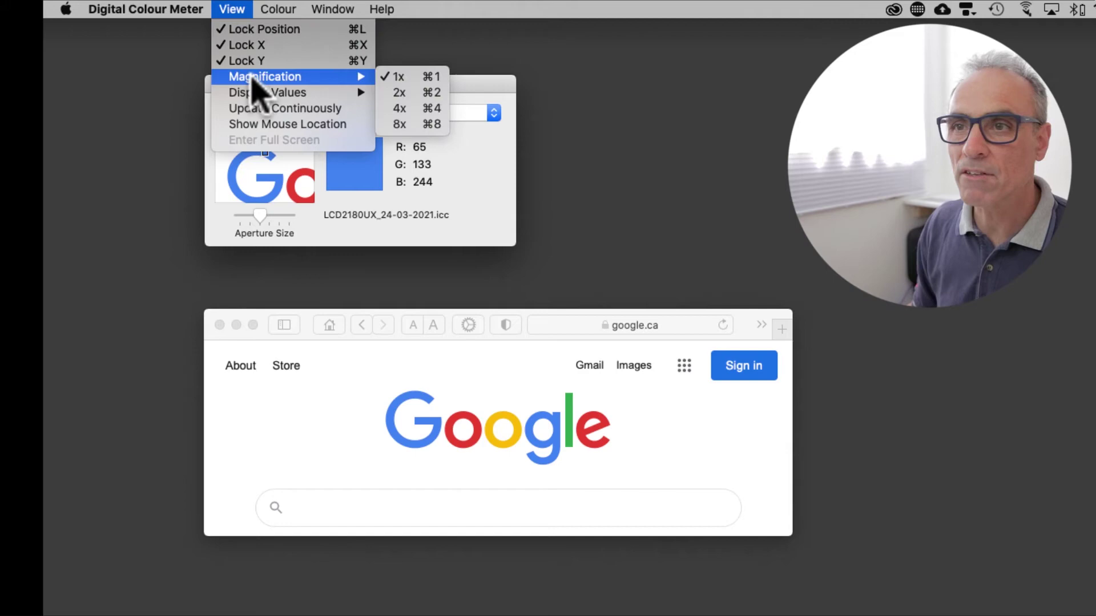
click(410, 126)
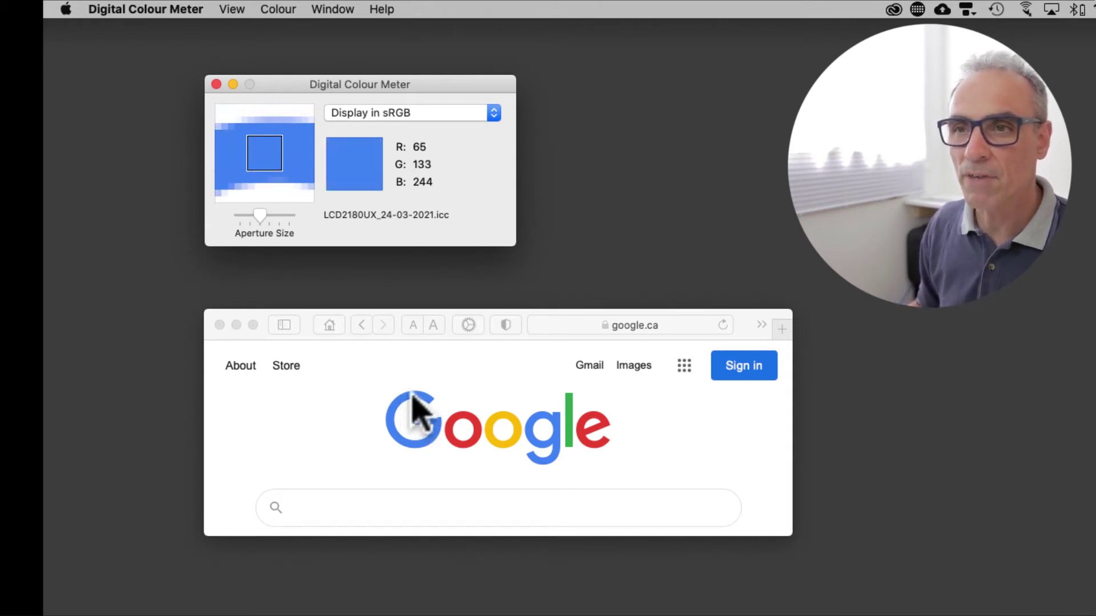
key(super+l)
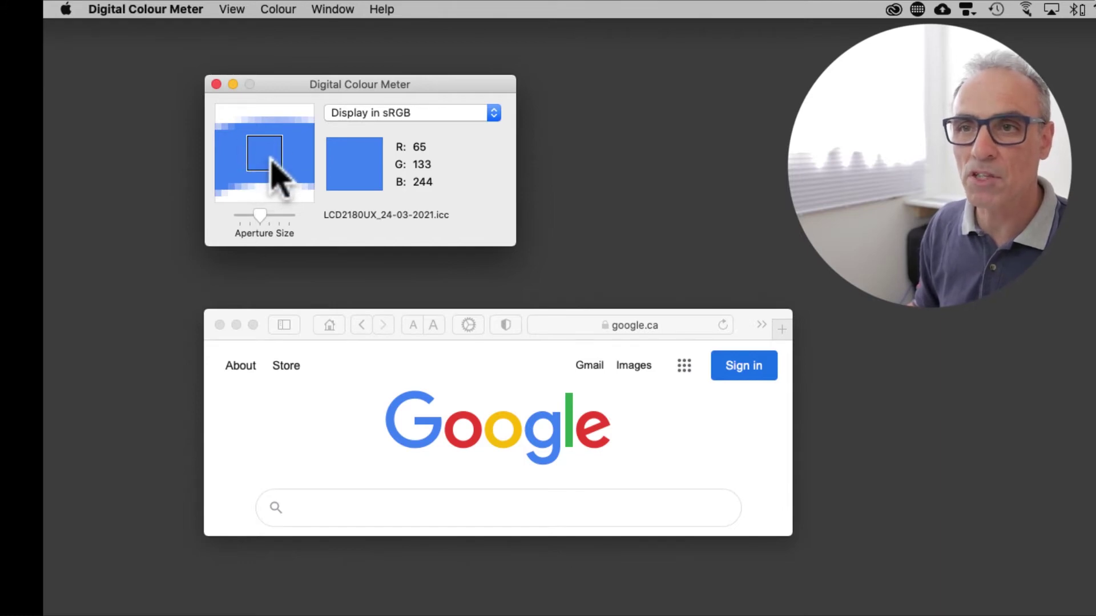
Step: Shrink the aperture to its minimum, re-lock on the blue G, then enlarge the aperture slightly
drag(261, 216, 242, 218)
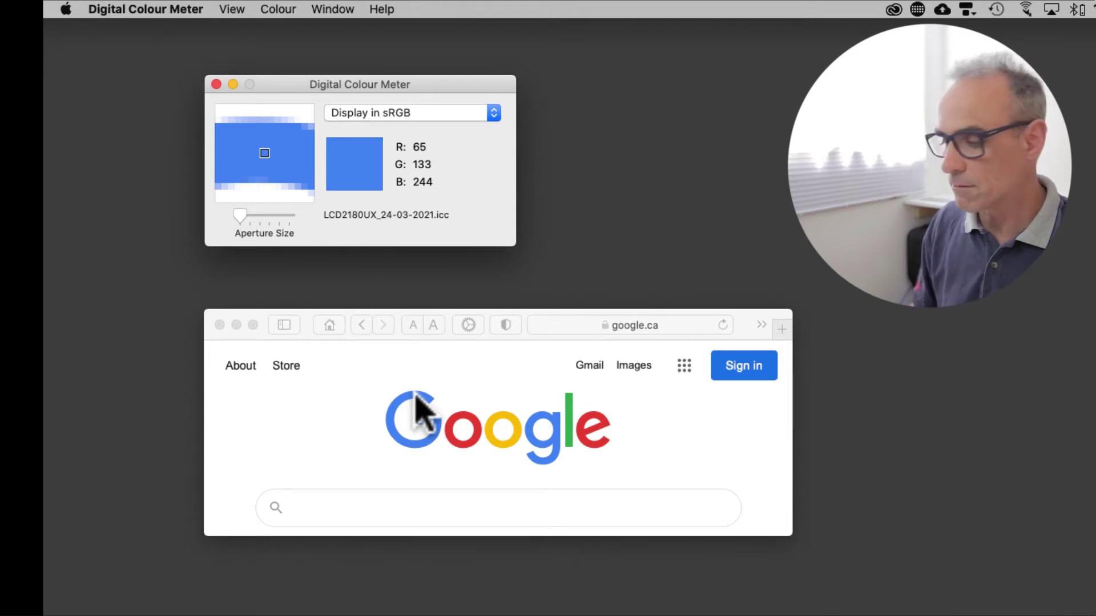
key(super+l)
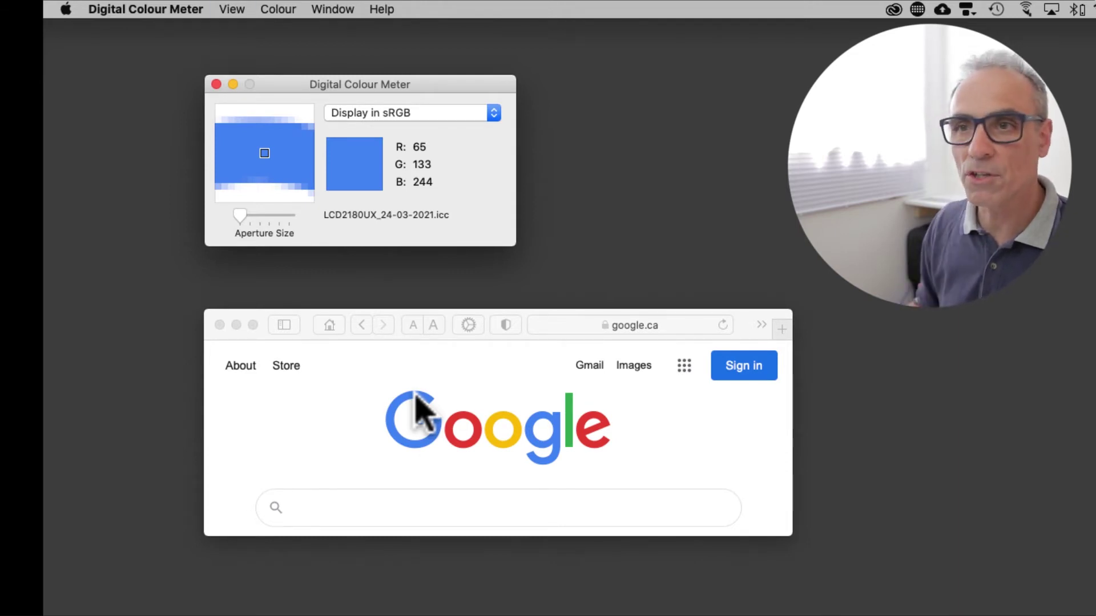
drag(239, 215, 262, 216)
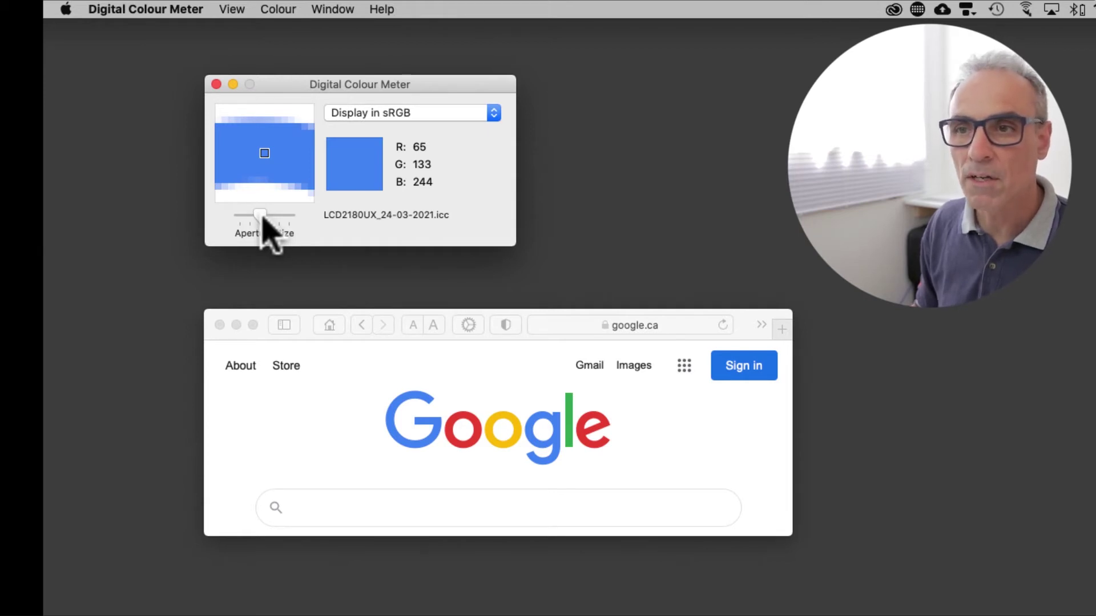
Step: Drag the aperture to its smallest size and lock on the green l (51, 168, 83)
drag(259, 216, 240, 215)
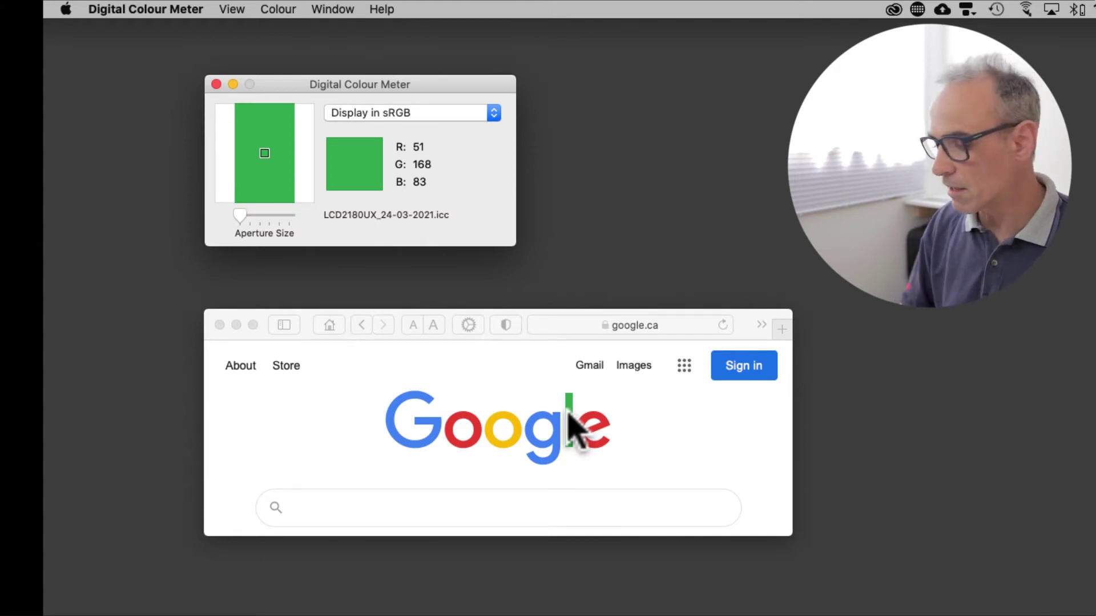
key(super+l)
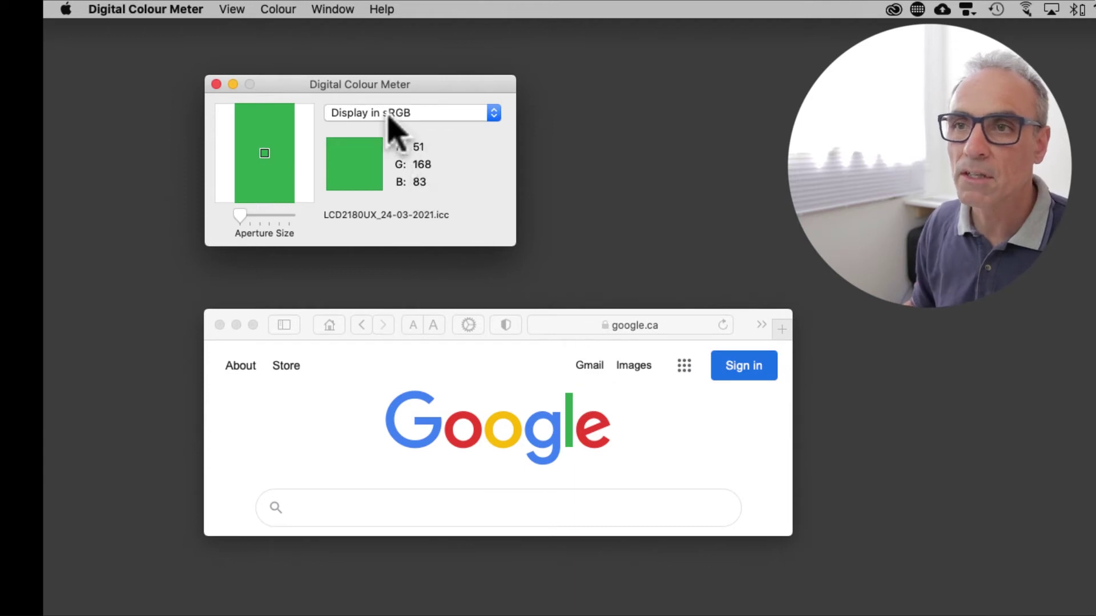
Step: Switch the readout to Display native values, then to Display in P3 (88, 166, 92)
click(445, 113)
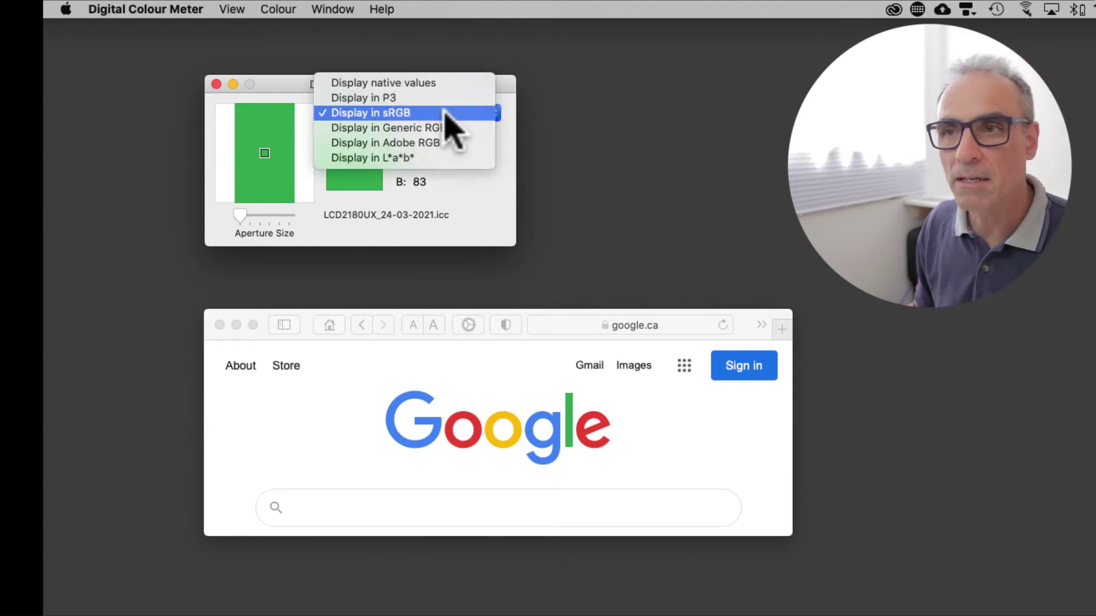
click(466, 84)
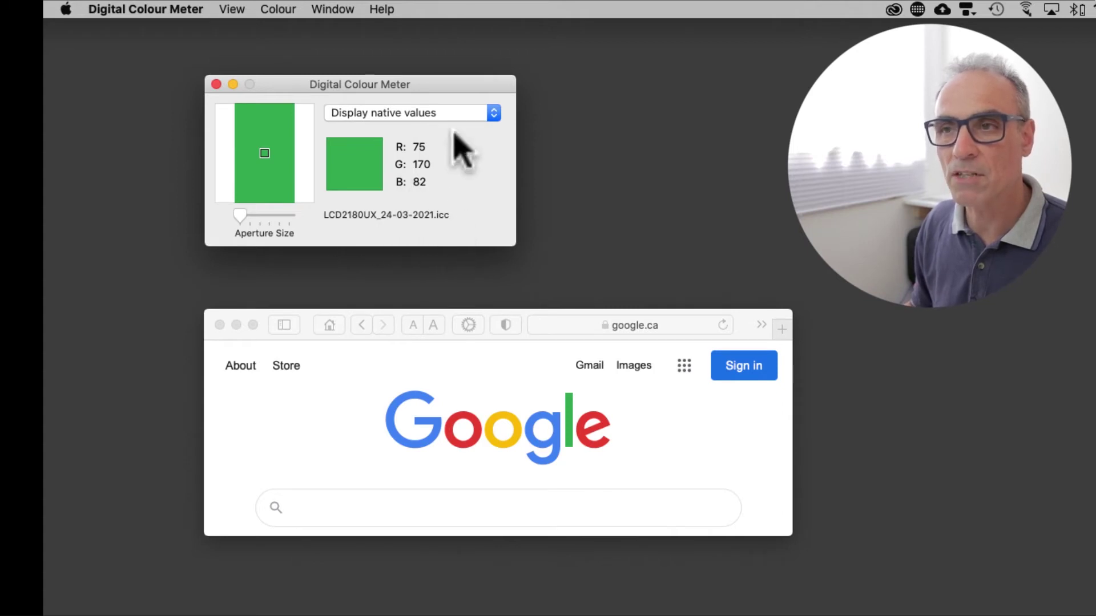
click(463, 112)
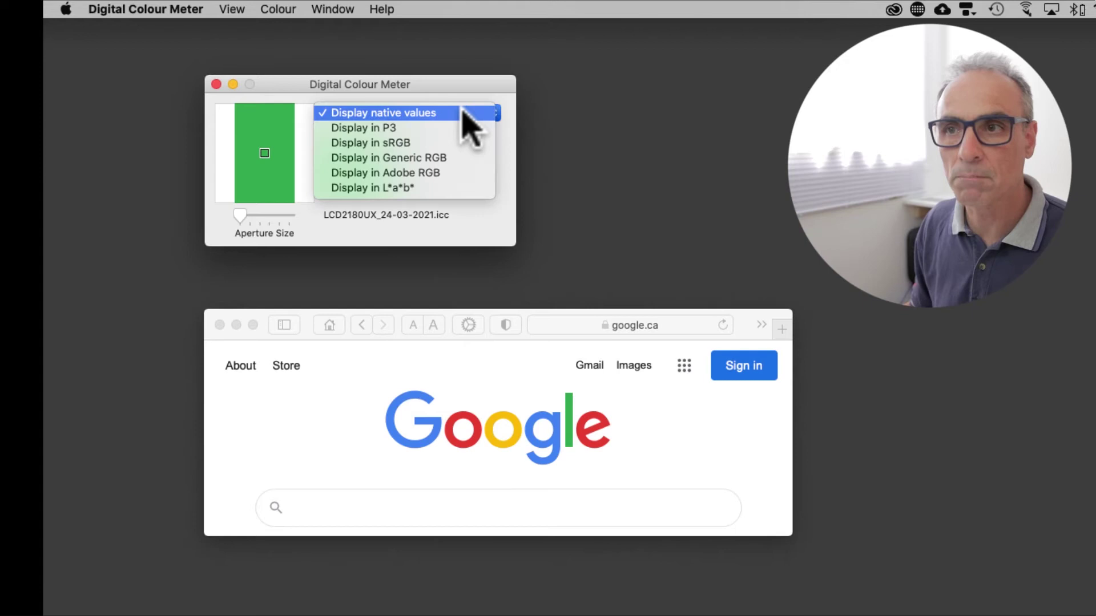
click(438, 126)
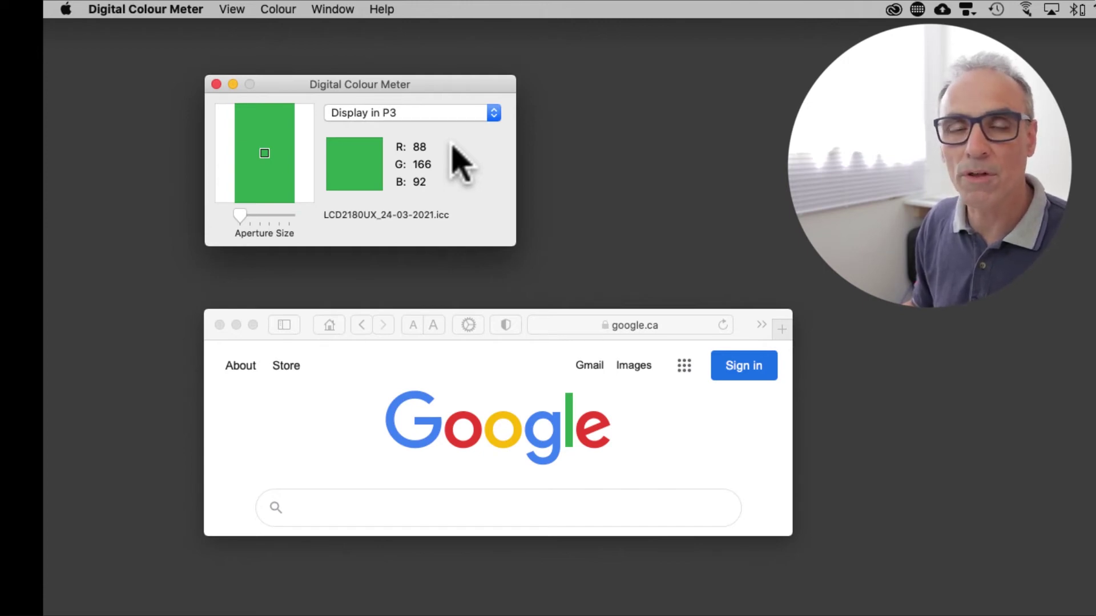
Step: Cycle the readout through sRGB and Generic RGB, ending on Adobe RGB (103, 167, 89)
click(460, 113)
click(442, 128)
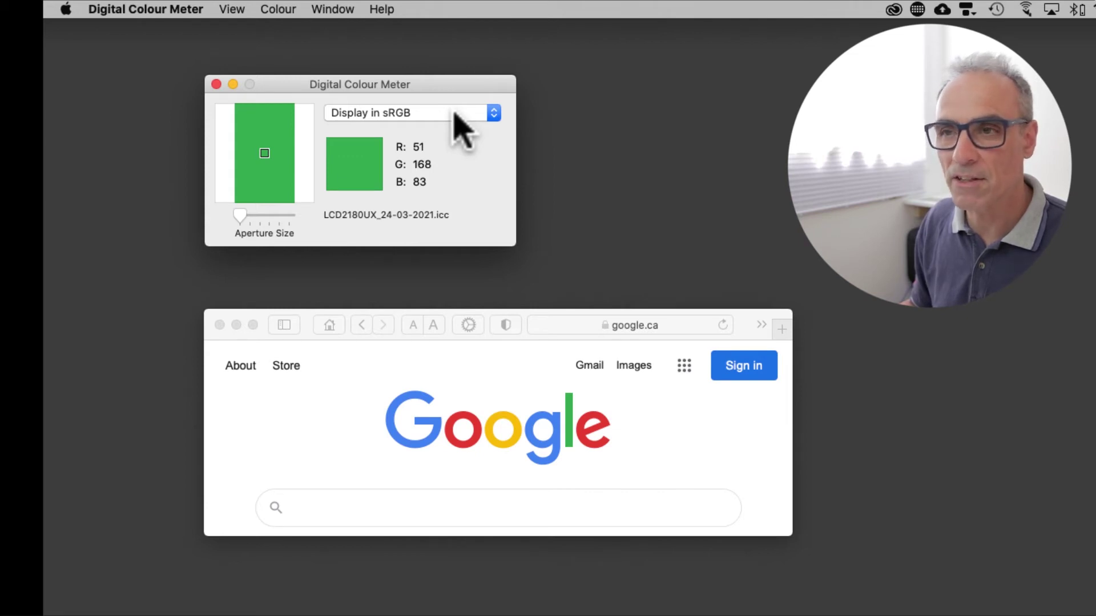
click(457, 114)
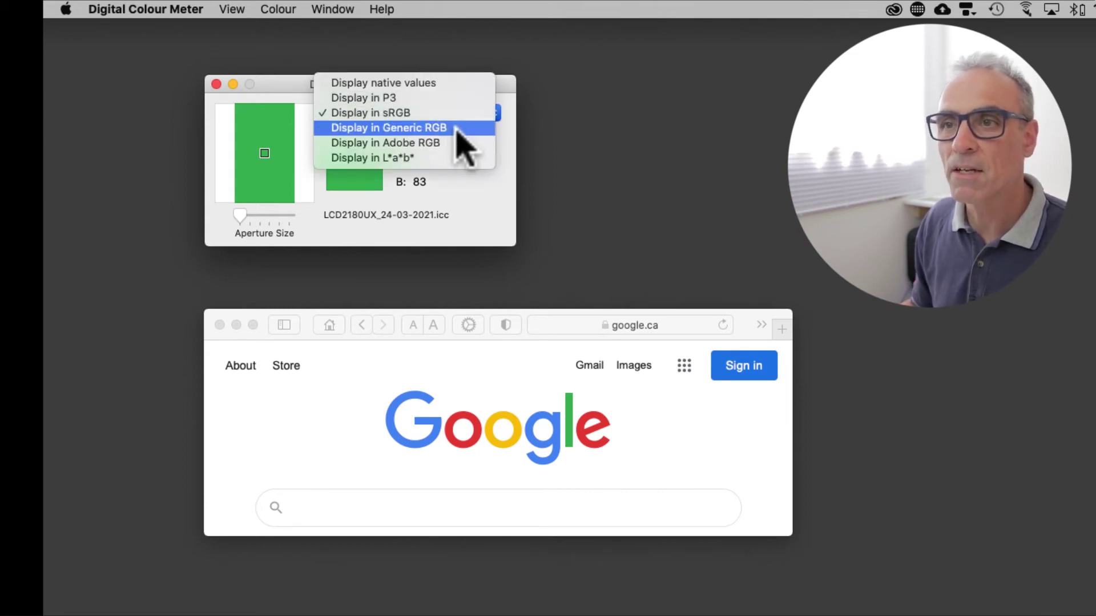
click(457, 129)
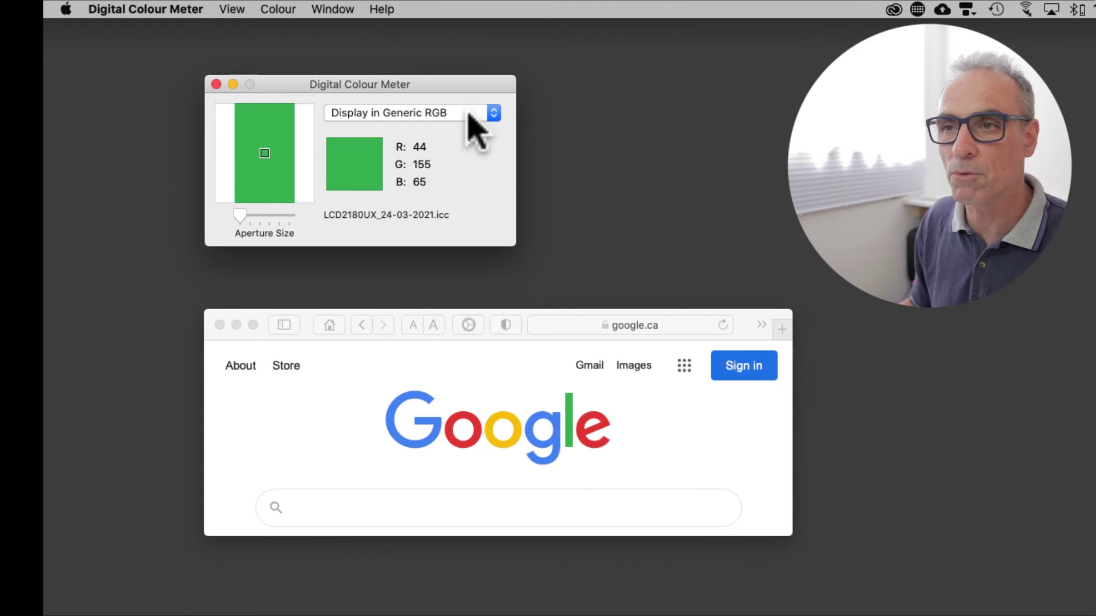
click(469, 115)
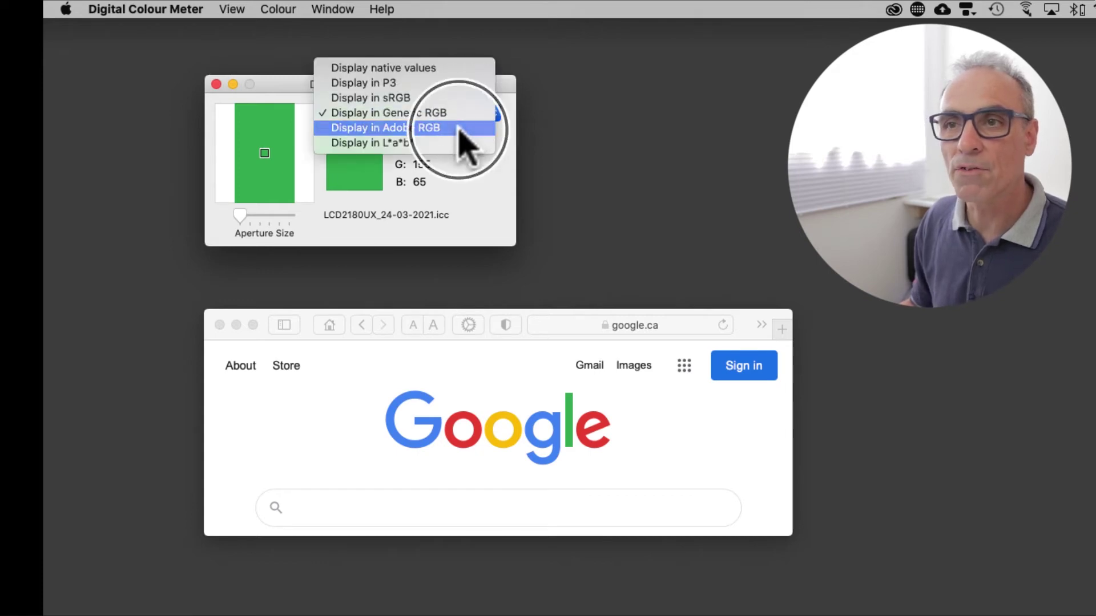
click(463, 127)
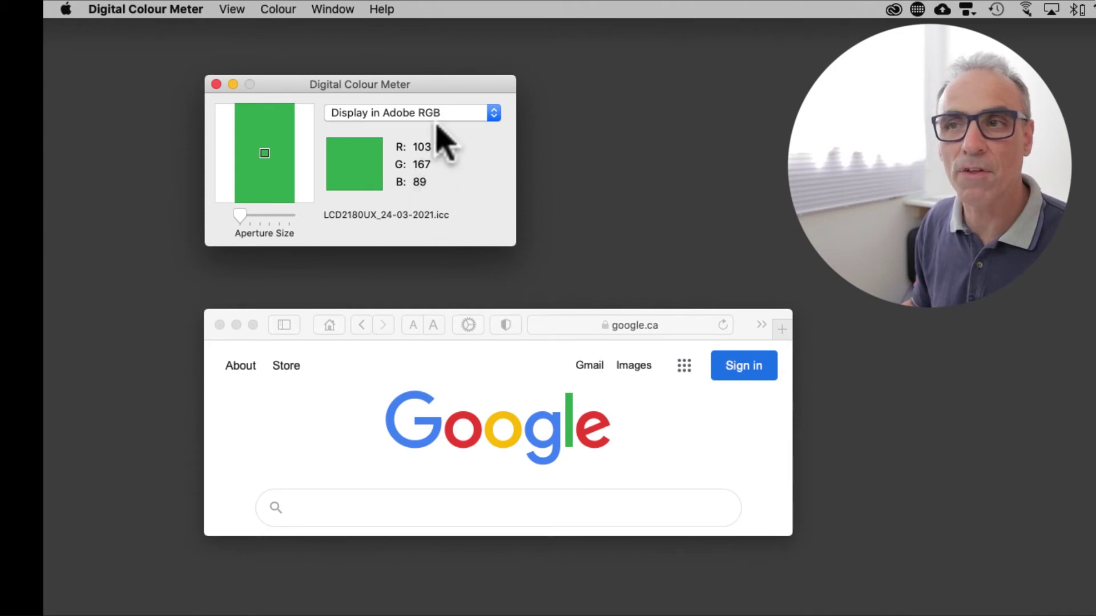
Step: Switch the readout to Display in L*a*b*, showing L* 61.08, a* -47.89, b* 34.17
click(471, 115)
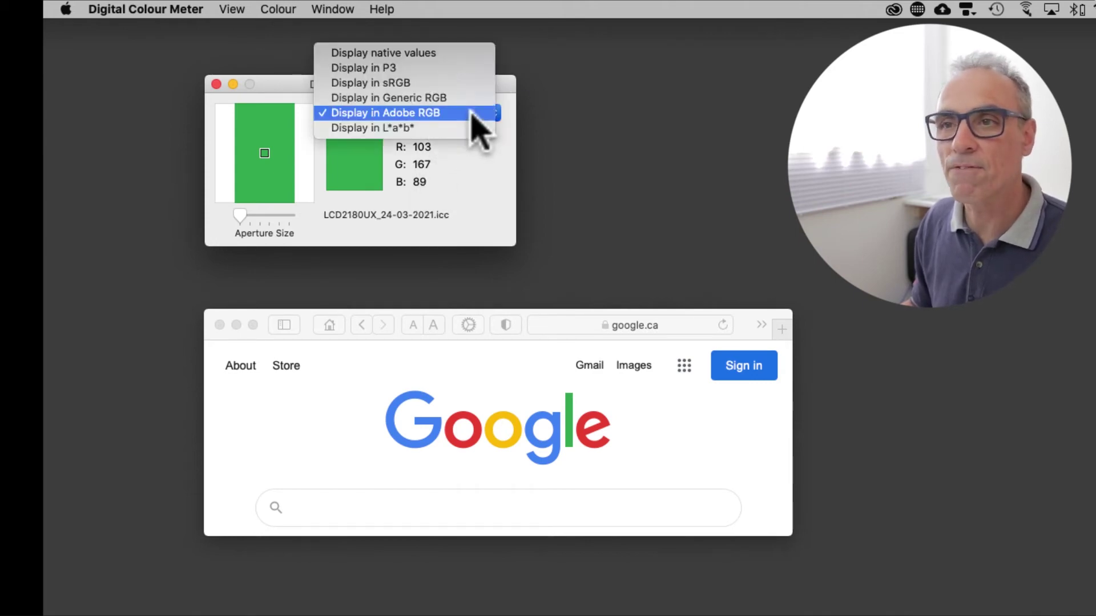
click(452, 128)
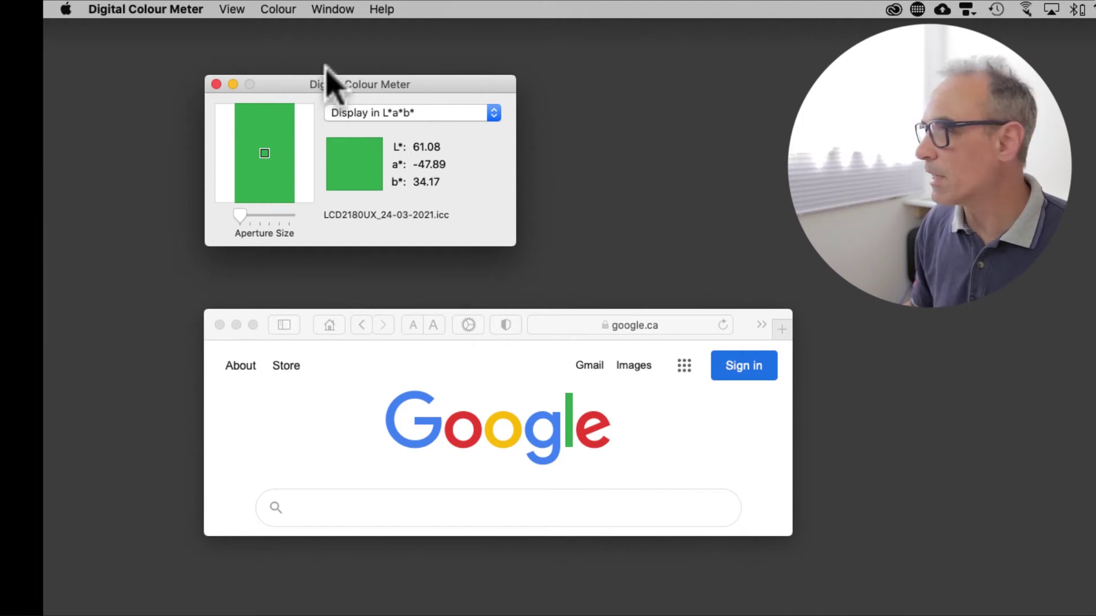
Step: Switch the readout back to sRGB (51, 168, 83) and copy the colour as text
click(232, 8)
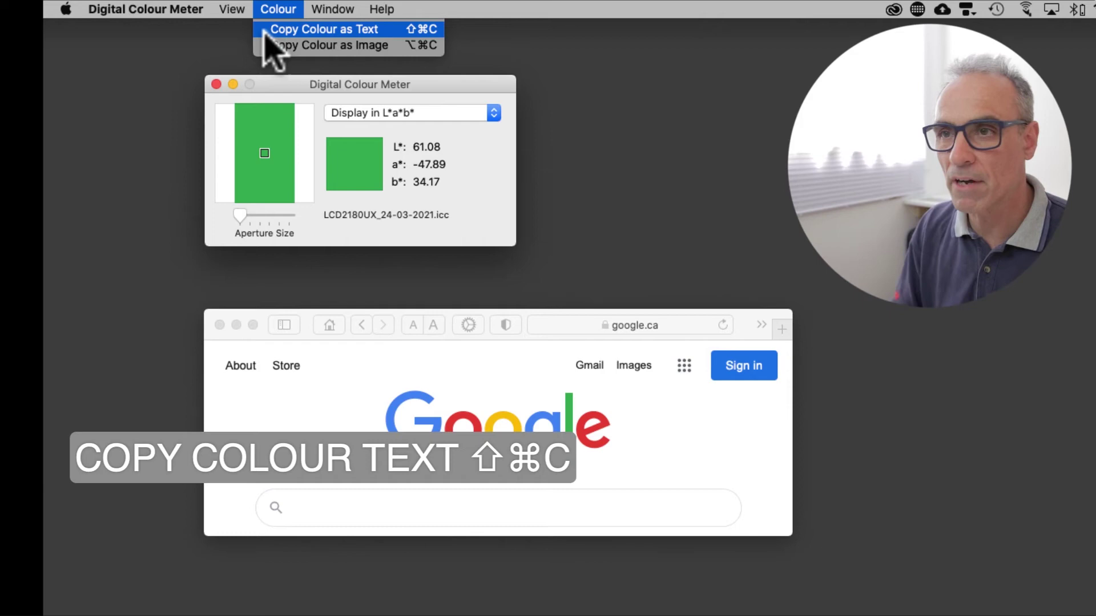
key(shift+super+c)
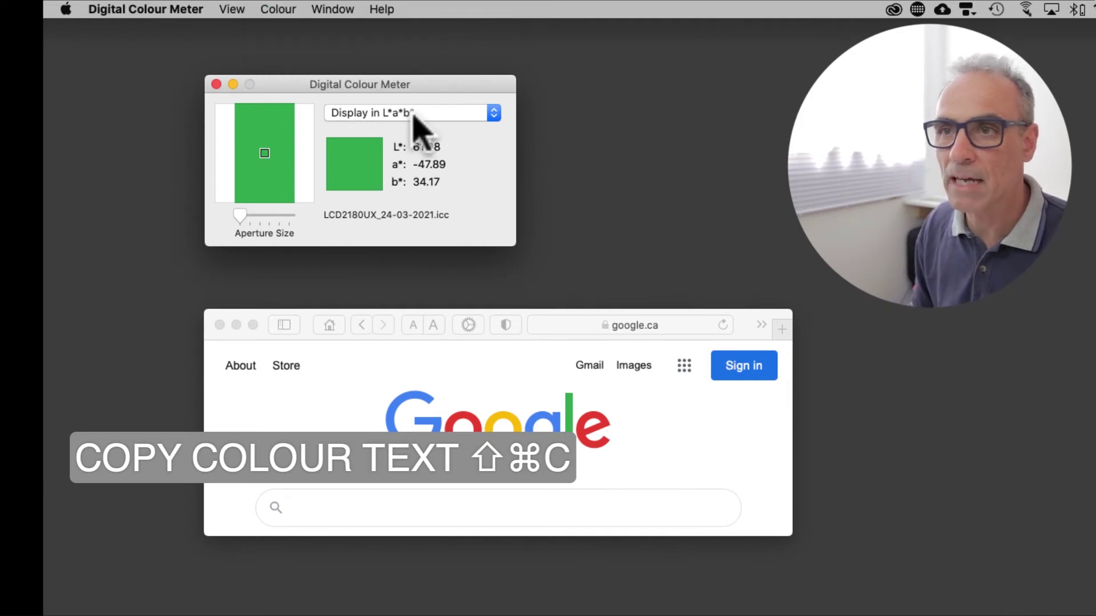
click(432, 114)
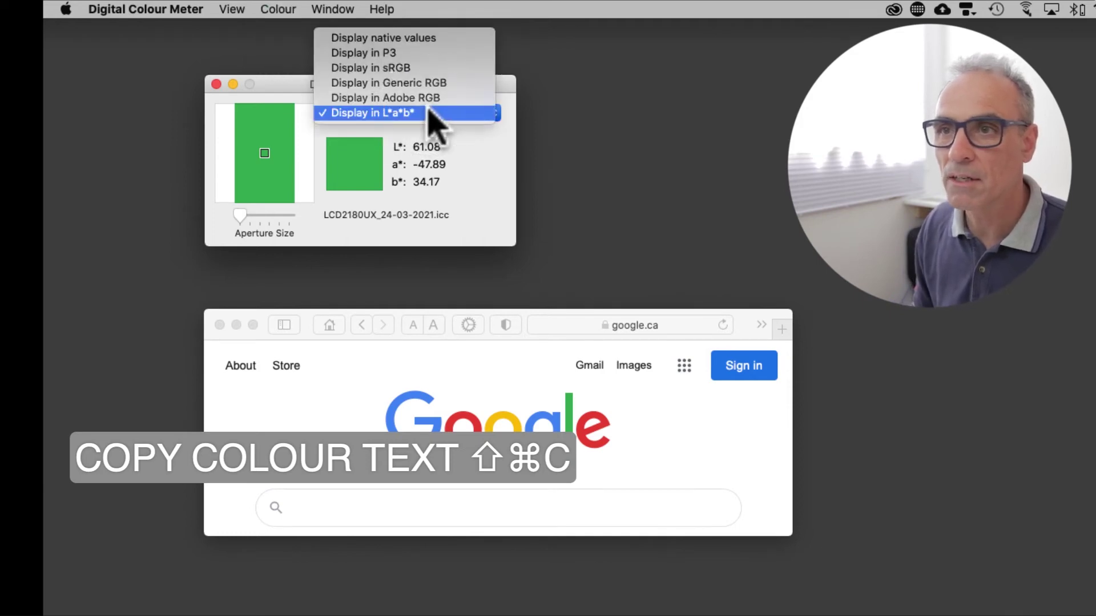
click(426, 69)
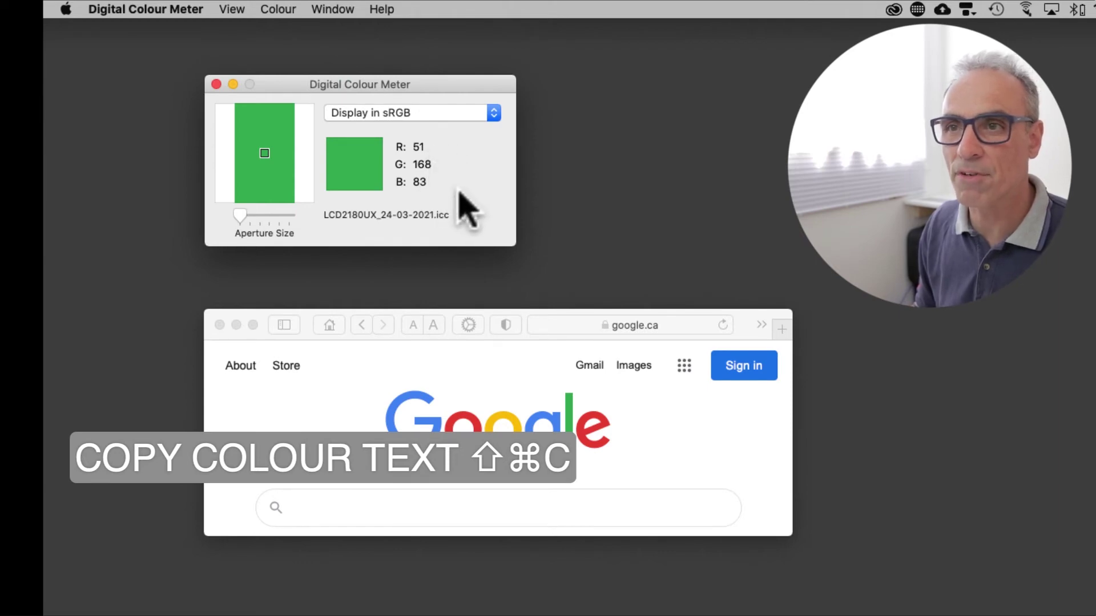
click(279, 10)
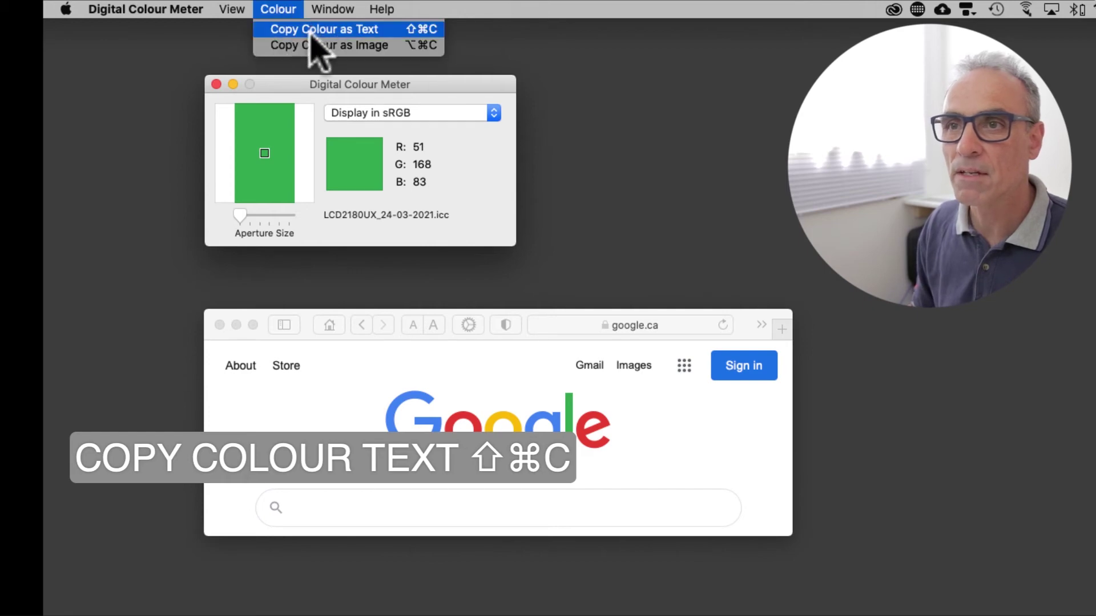
click(312, 30)
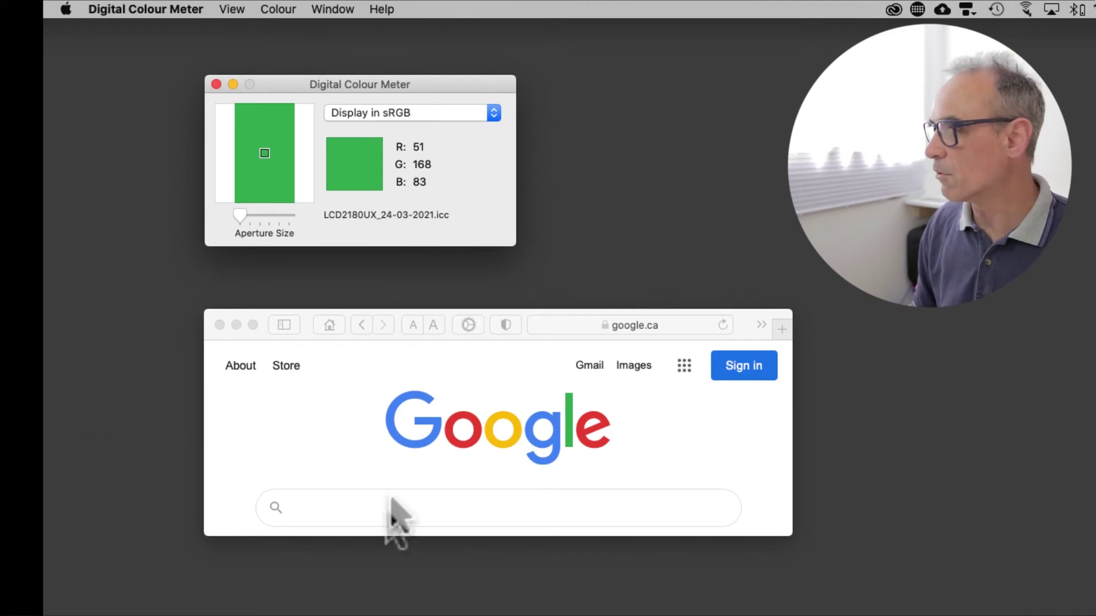
Step: Paste the copied values 51 168 83 into Safari's Google search box
click(356, 506)
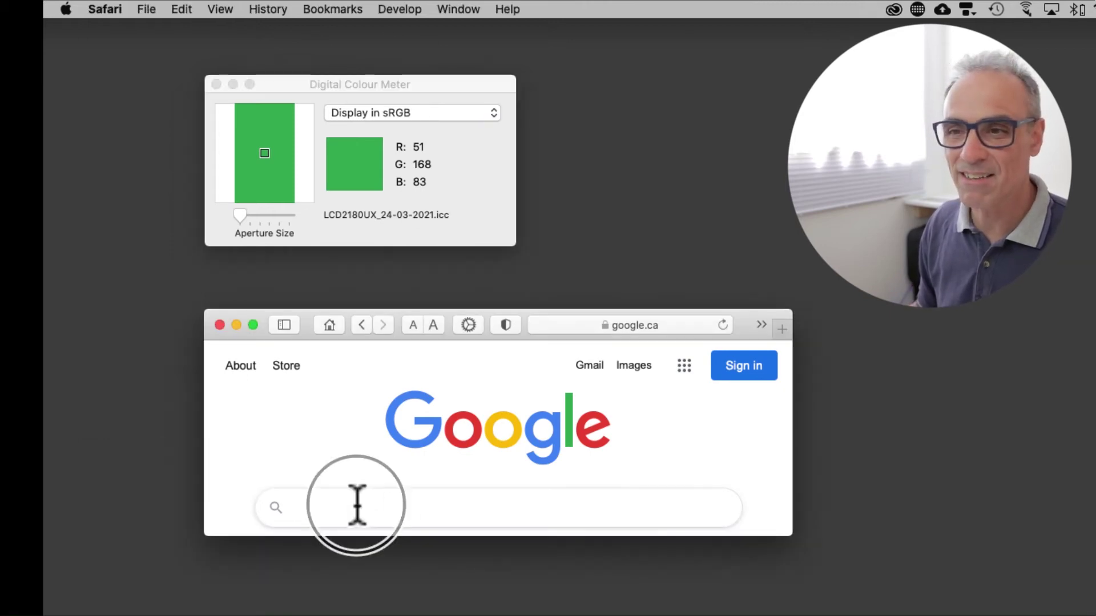
right_click(357, 506)
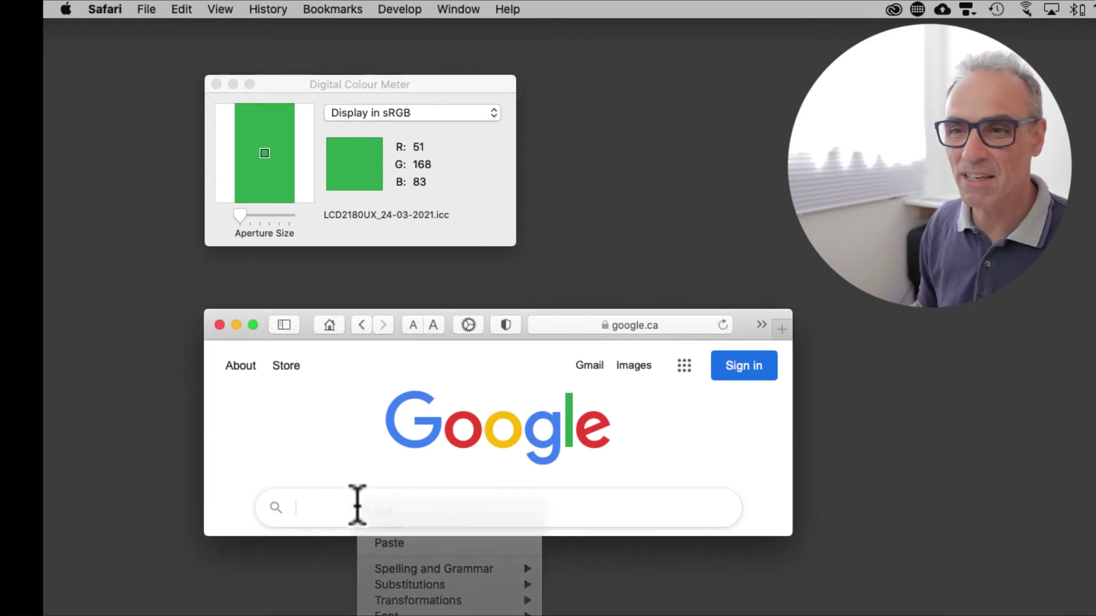
click(390, 542)
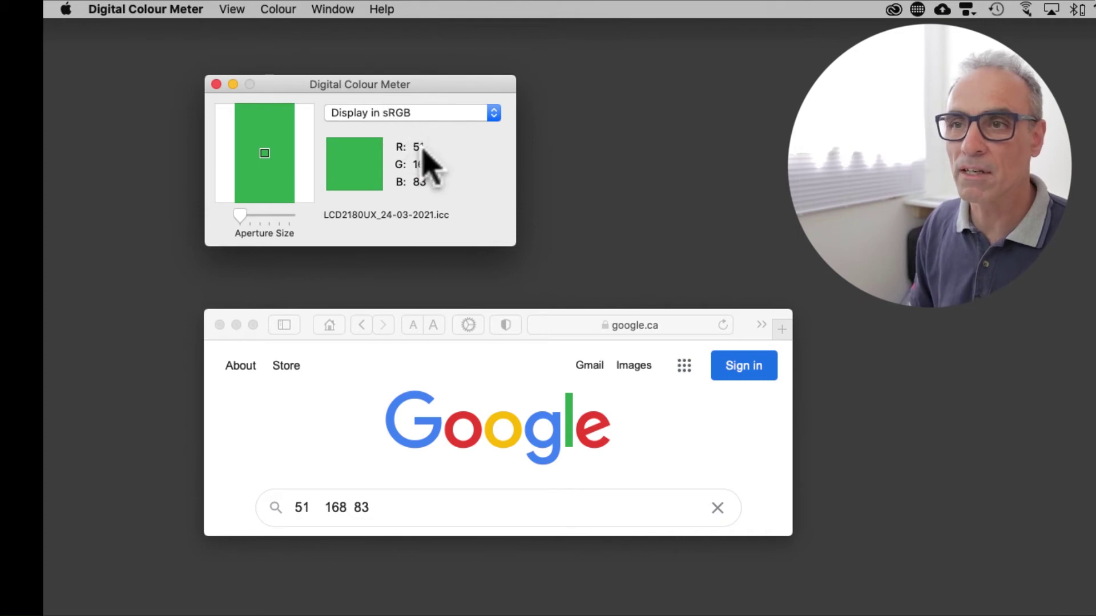
Step: Switch the readout to L*a*b* (61.08, -47.89, 34.17), then select Safari's search text 51 168 83
click(417, 115)
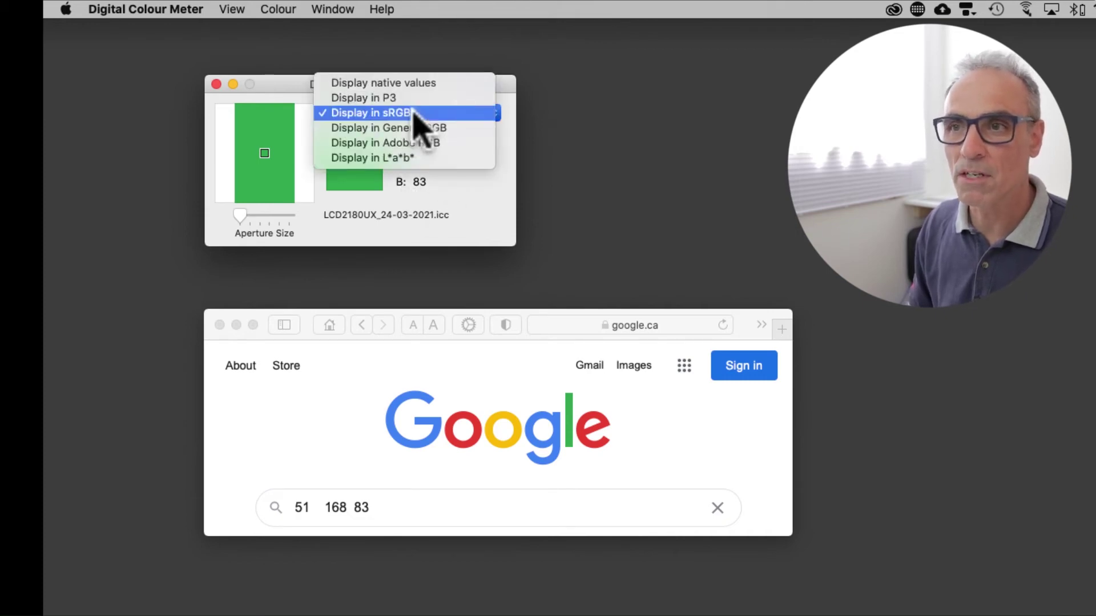
click(398, 159)
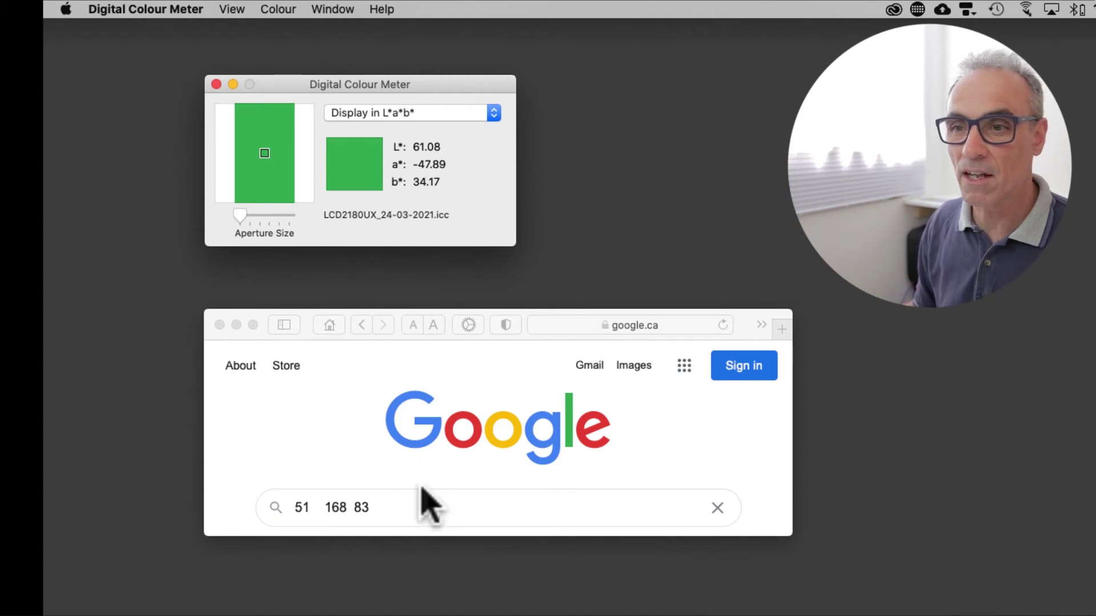
click(396, 508)
drag(404, 506, 242, 507)
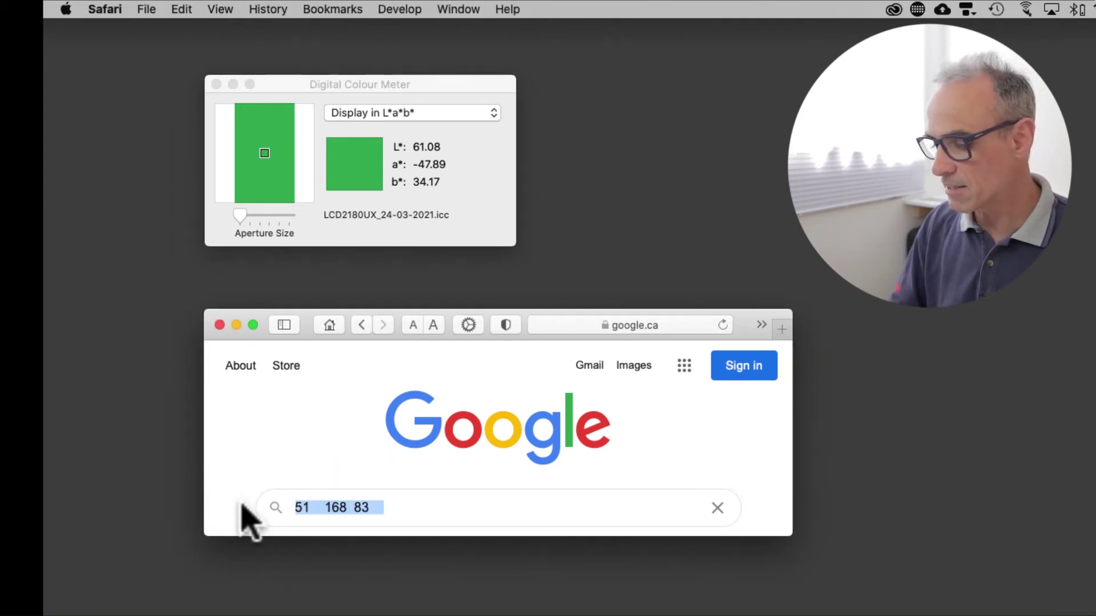
Step: Paste the L*a*b* values 61.08-47.8934.17 over the search text, then clear the search box
text(61.08-47.8934.17)
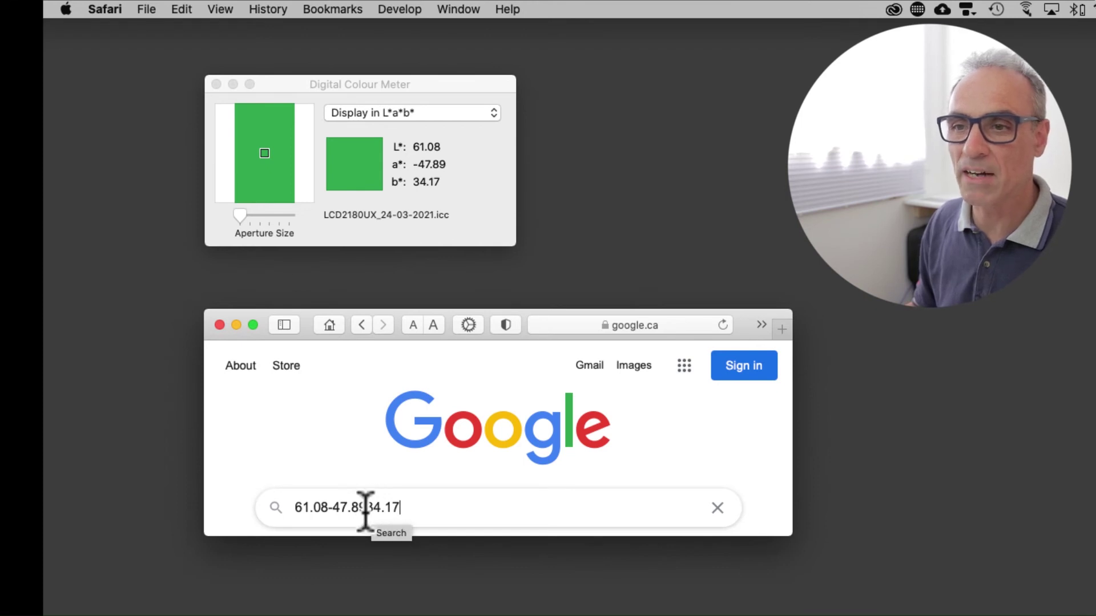
click(430, 505)
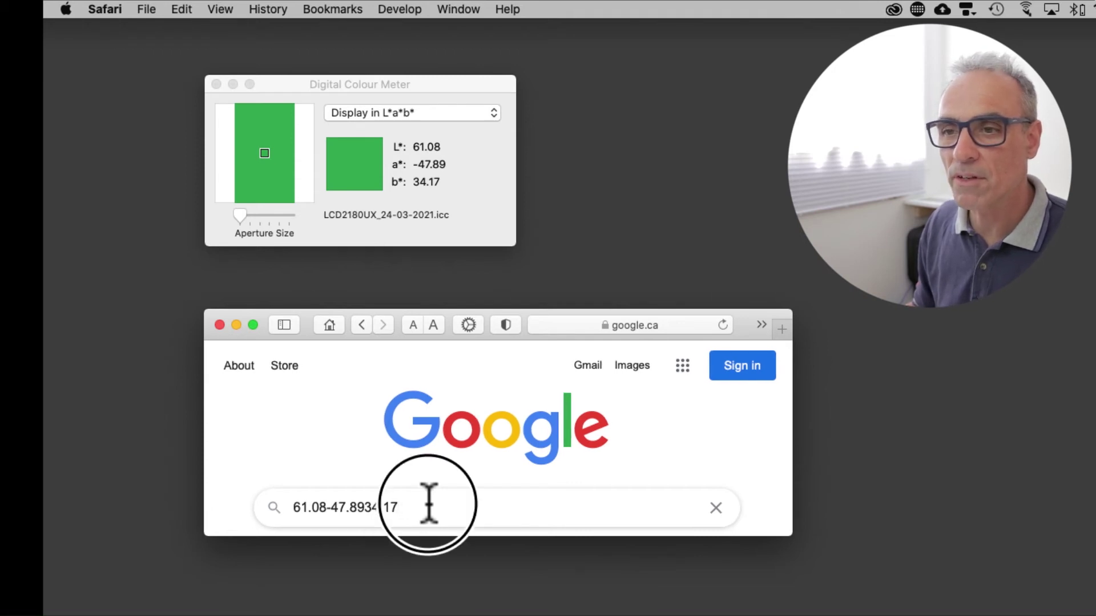
click(717, 508)
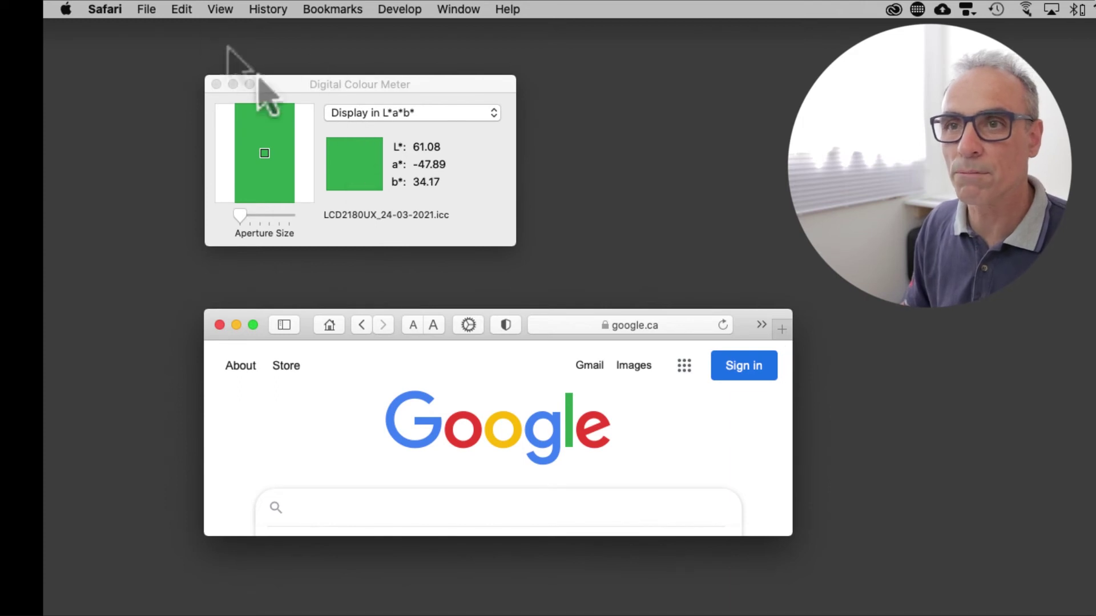
Step: Bring Digital Colour Meter forward and open its View menu, moving toward the Colour menu
click(287, 86)
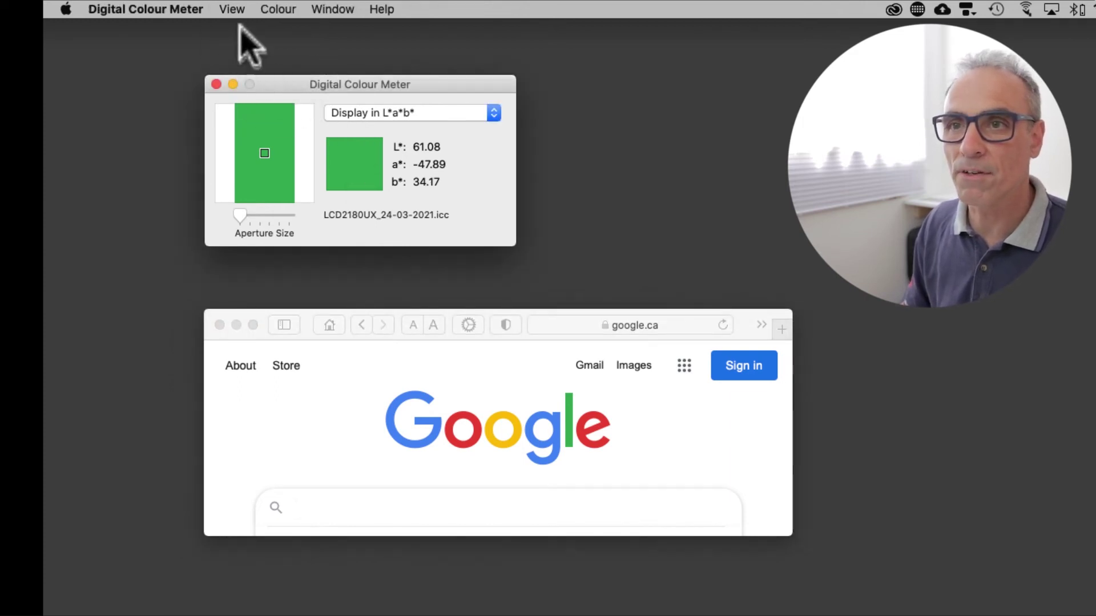
click(238, 10)
mouse_move(278, 11)
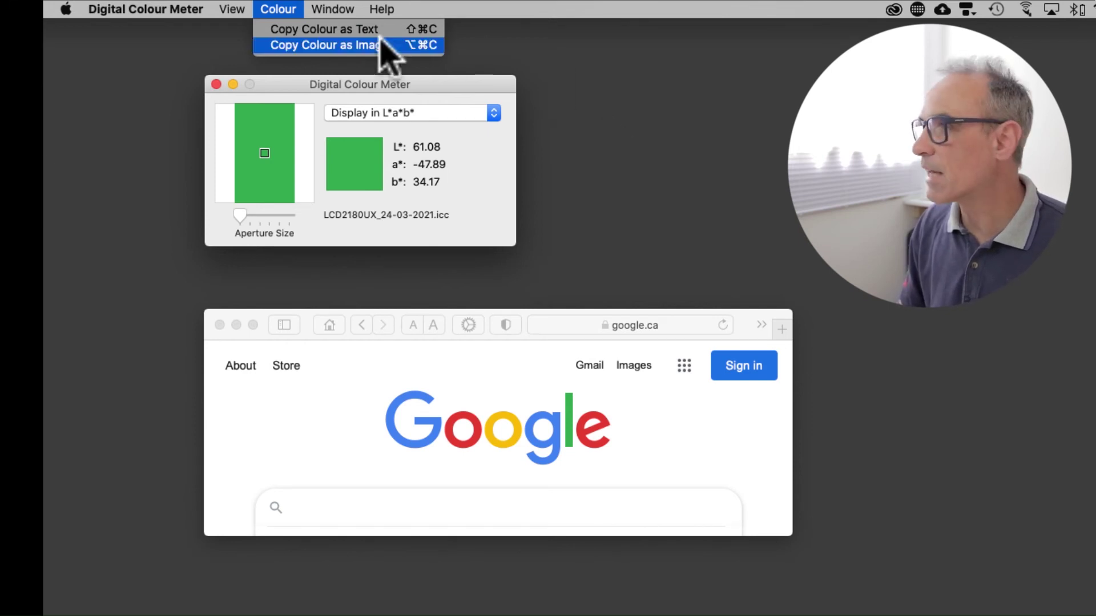
Step: Browse the View menu's Magnification and Display Values submenus, then close the menu
mouse_move(230, 6)
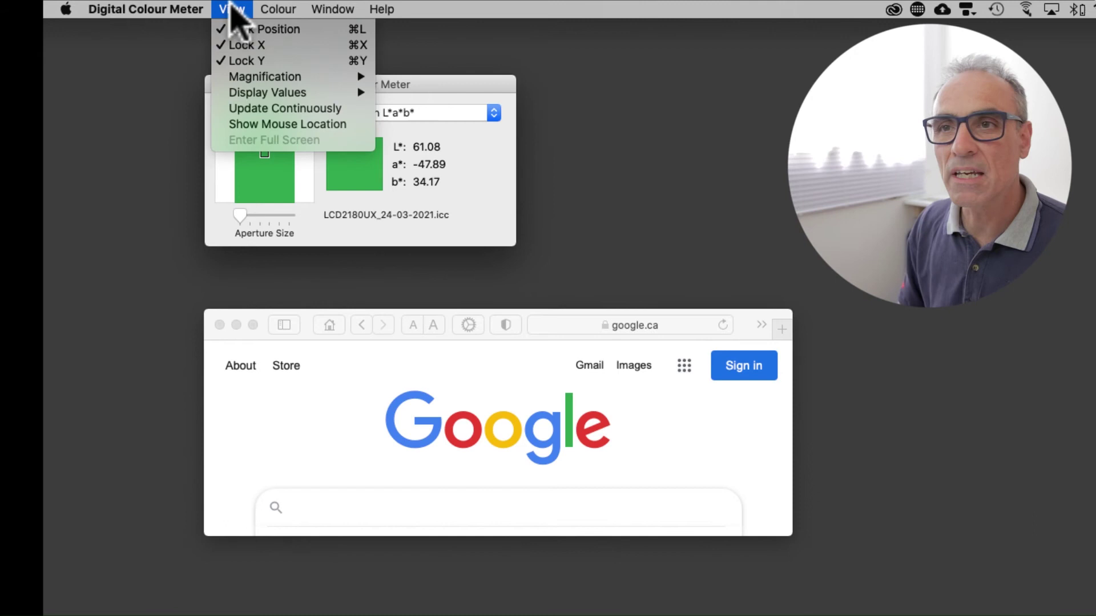
mouse_move(240, 76)
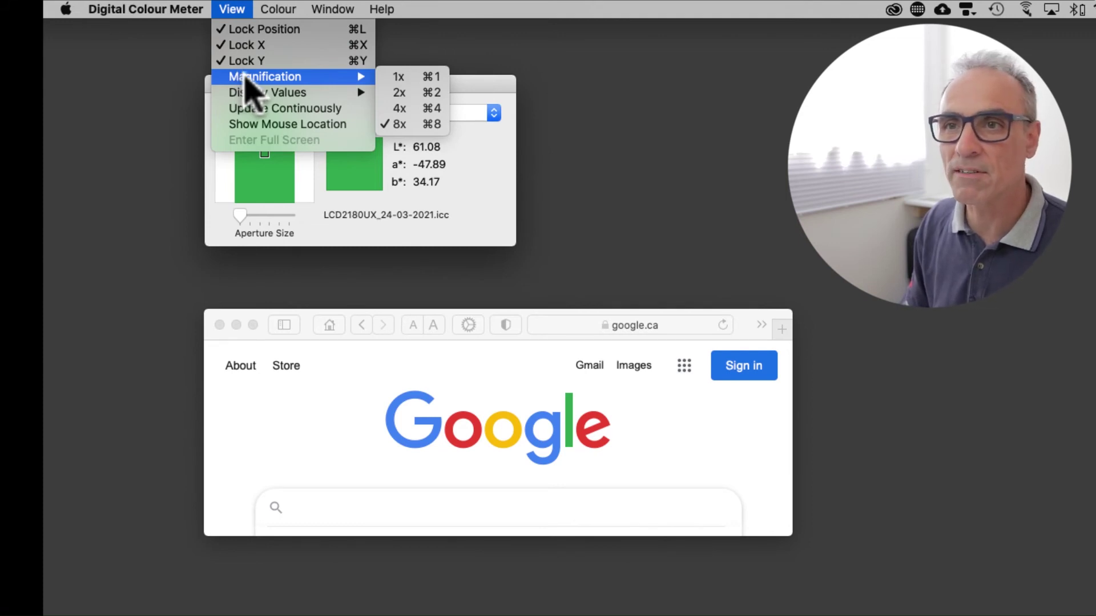
mouse_move(266, 98)
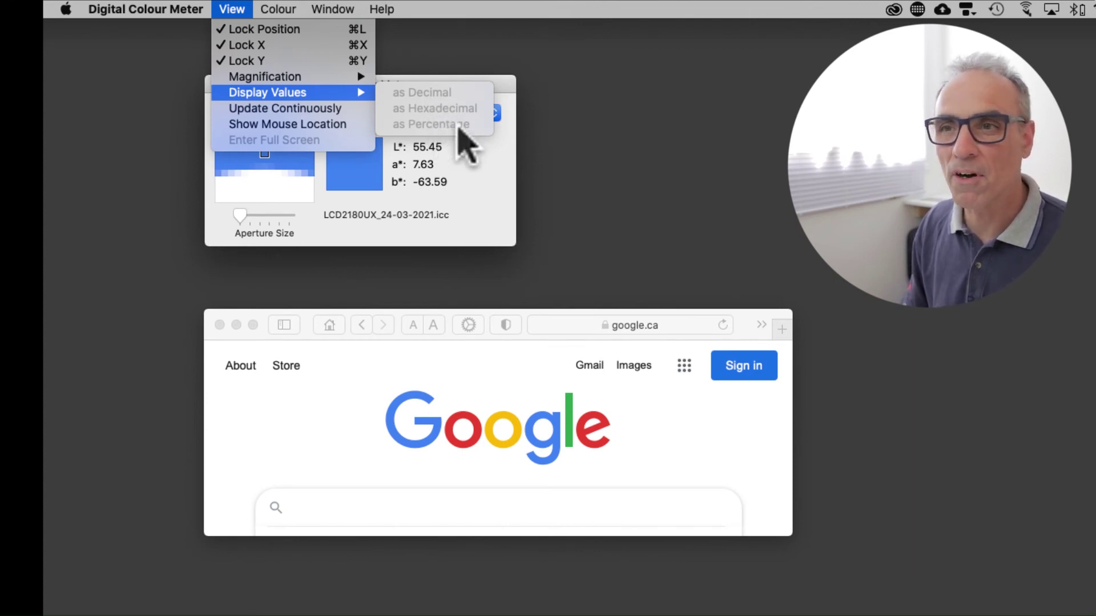
click(475, 168)
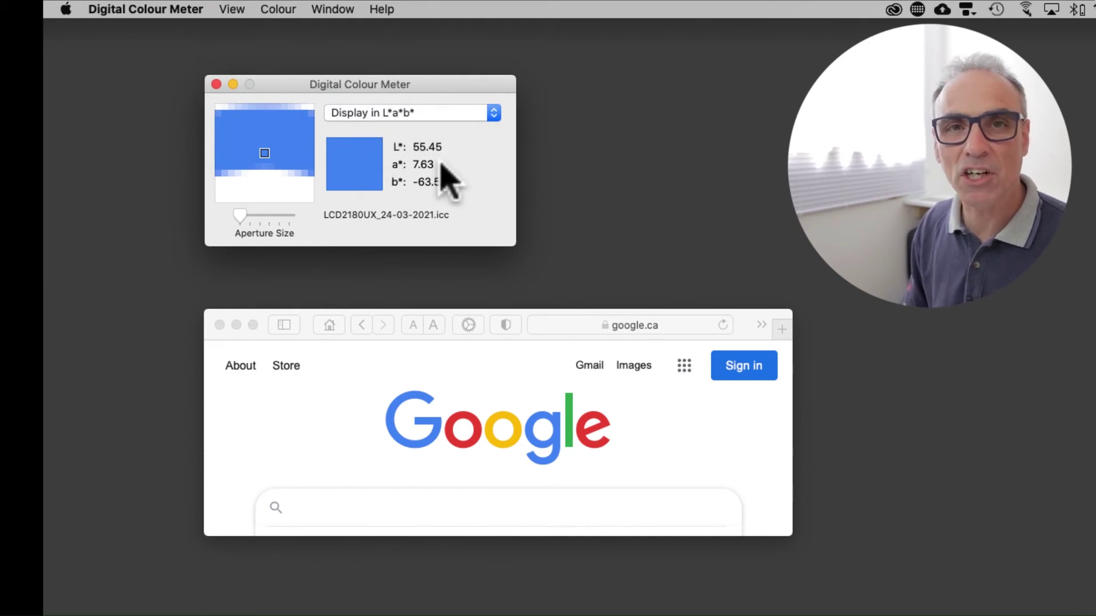
Step: Switch the blue readout to sRGB (R 65, G 133, B 244) and try hexadecimal display values
click(406, 113)
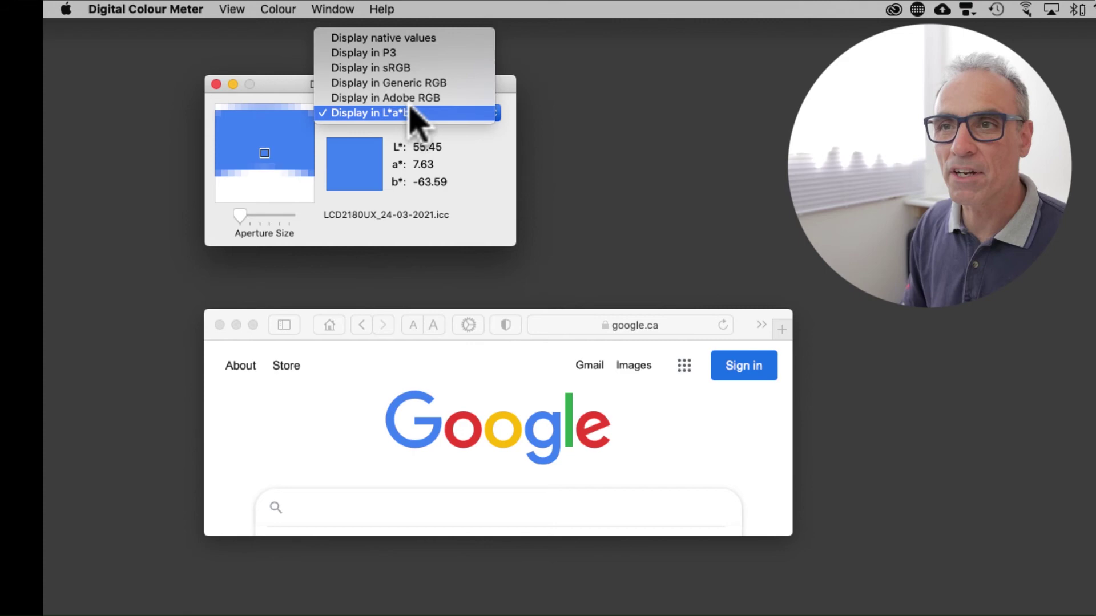
click(415, 69)
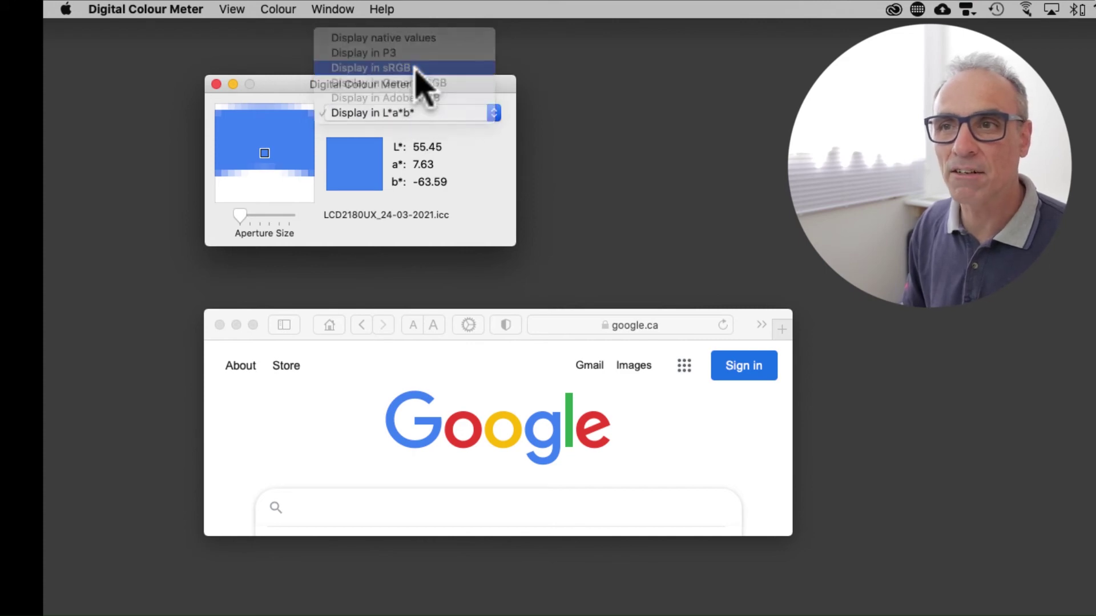
click(234, 9)
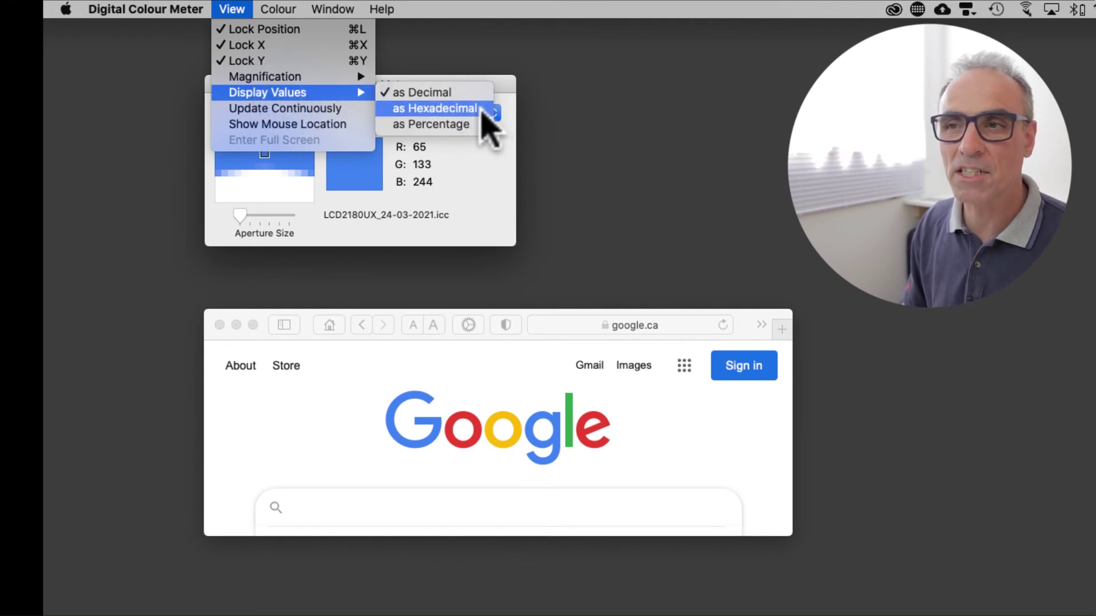
click(482, 110)
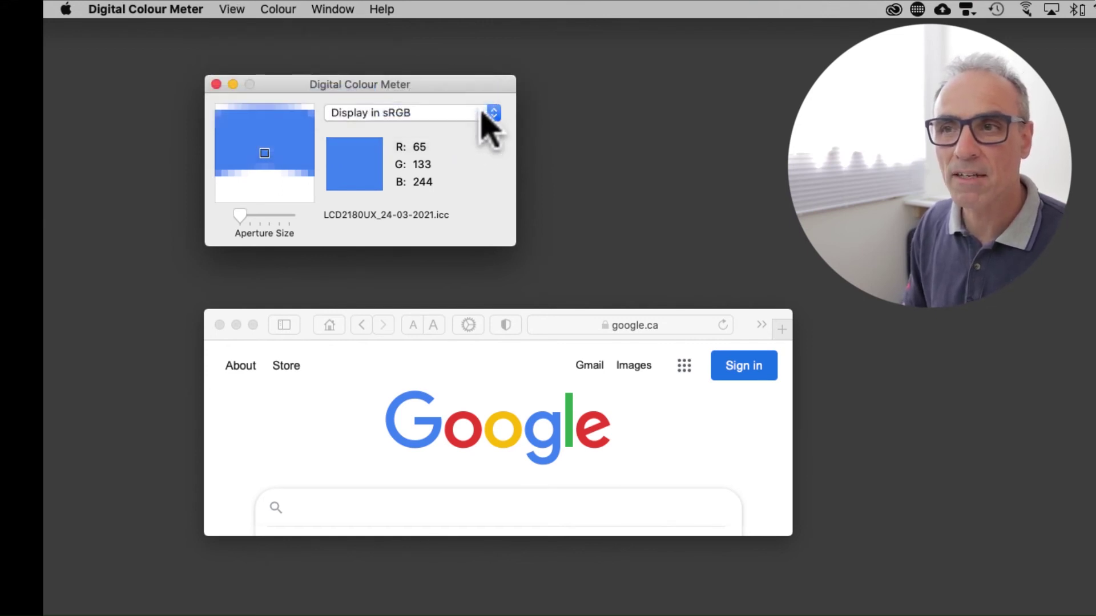
click(230, 10)
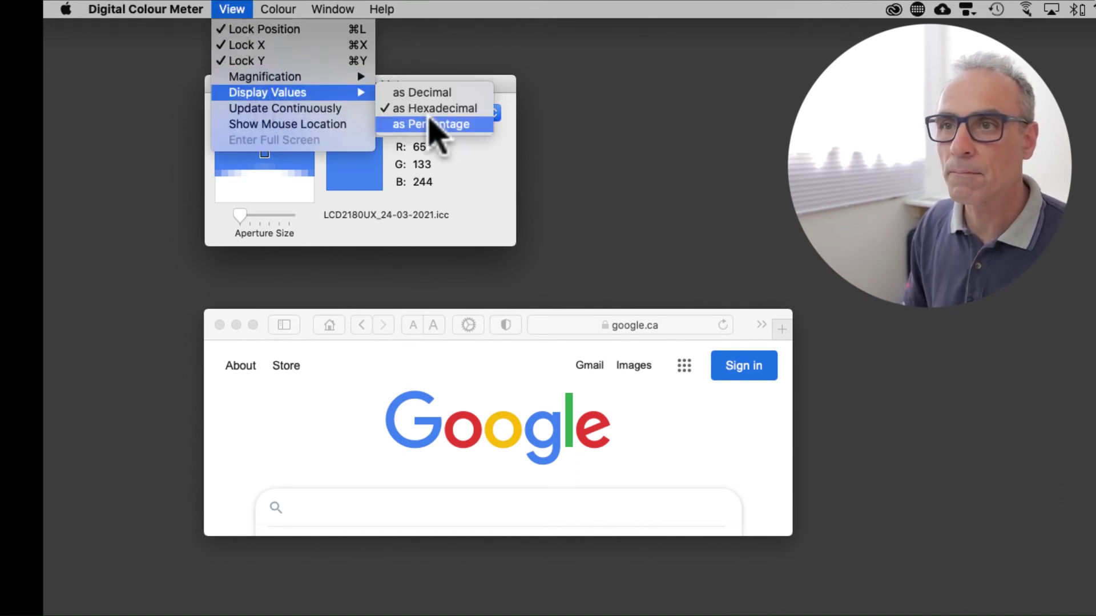
click(502, 183)
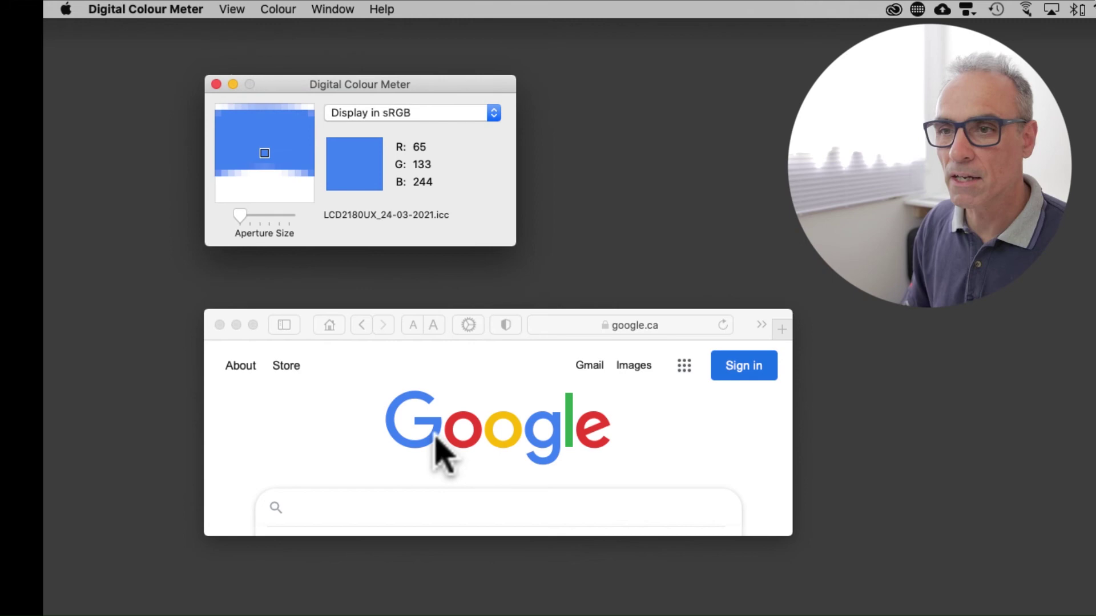
Step: Show the blue in hexadecimal (0x41, 0x85, 0xF4) and lock the sampled position with Cmd-L
key(super+shift+h)
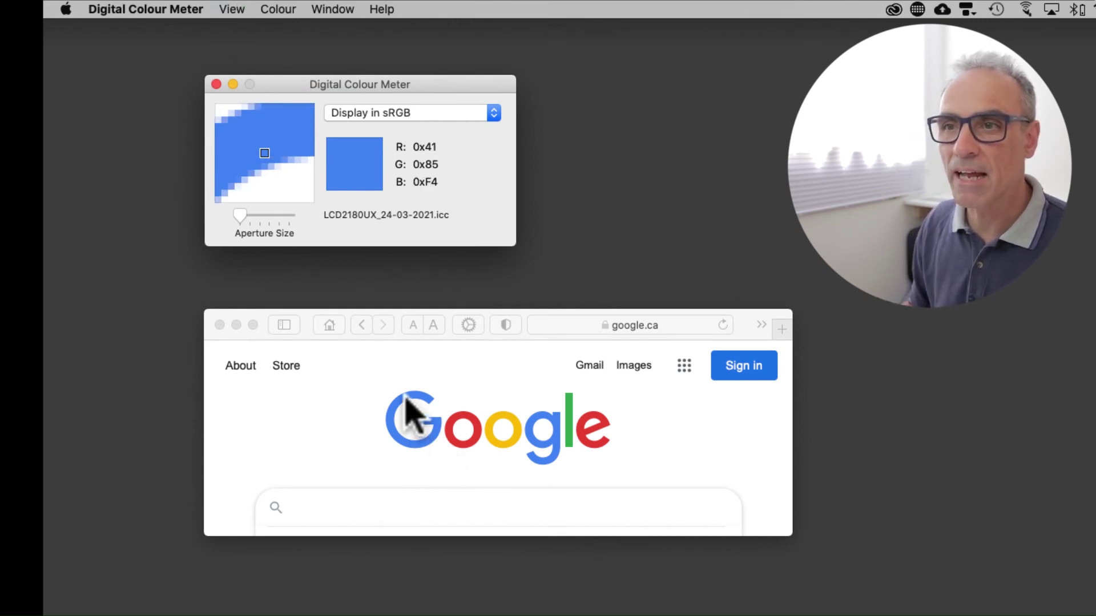
key(super+l)
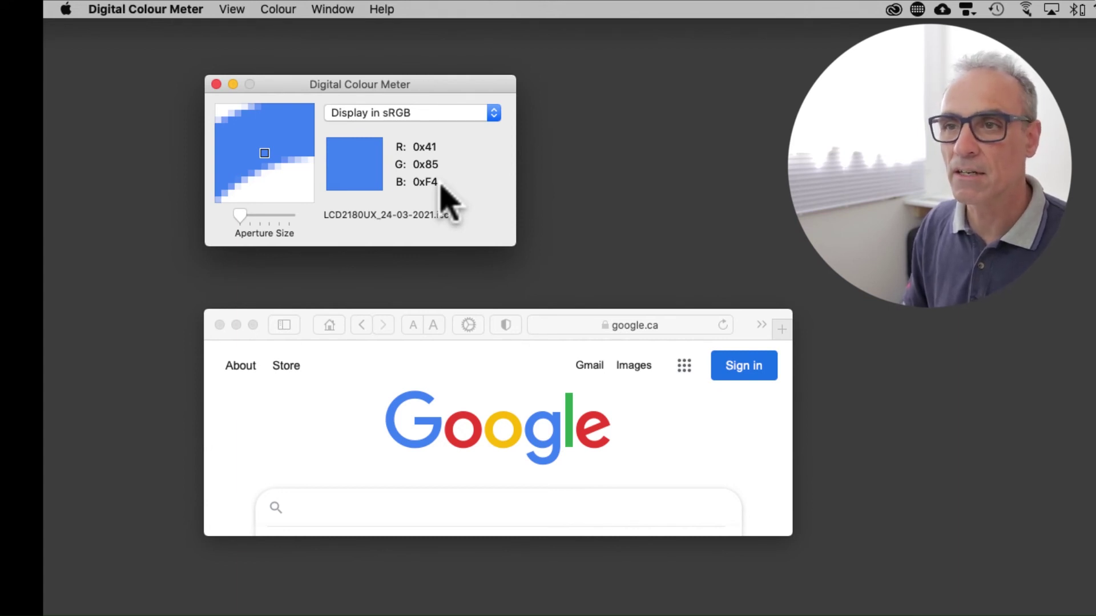
click(237, 13)
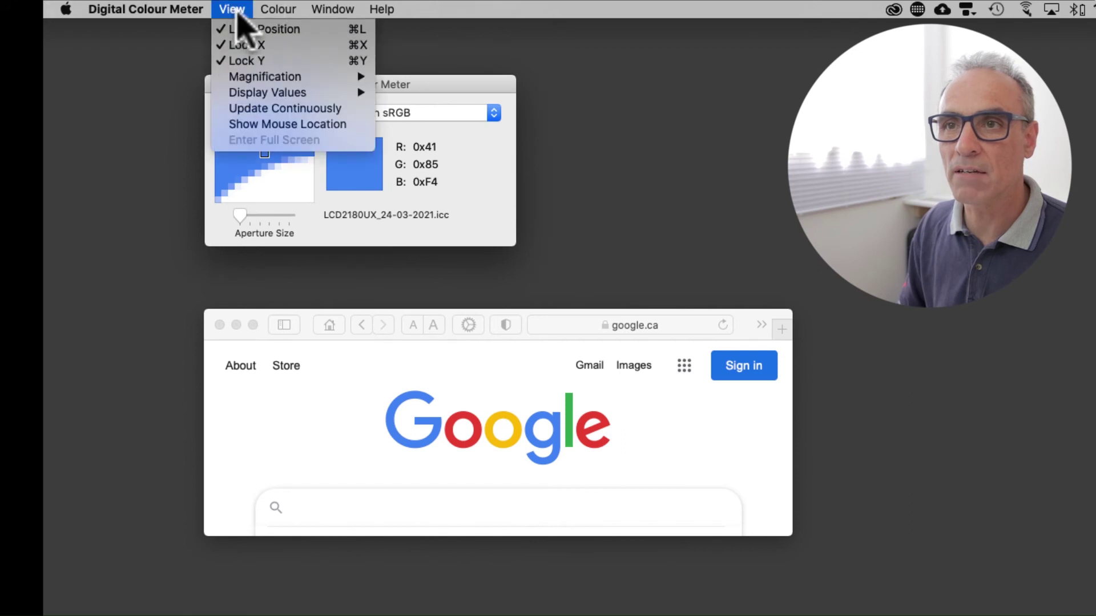
Step: Copy the blue as text, paste #4185F4 into Google's search box, then clear it
mouse_move(288, 17)
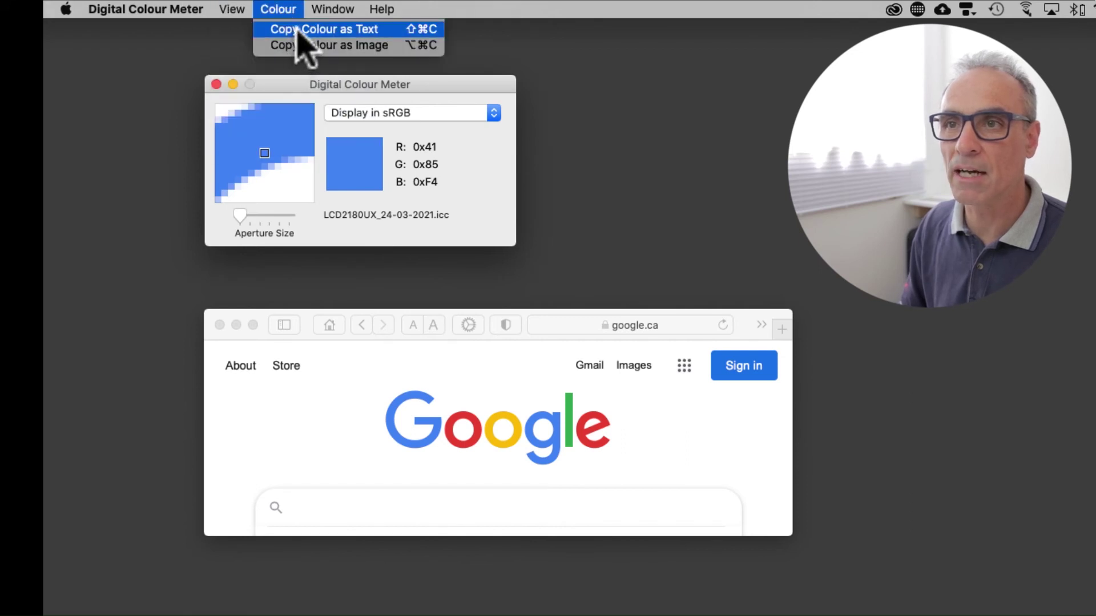
click(282, 30)
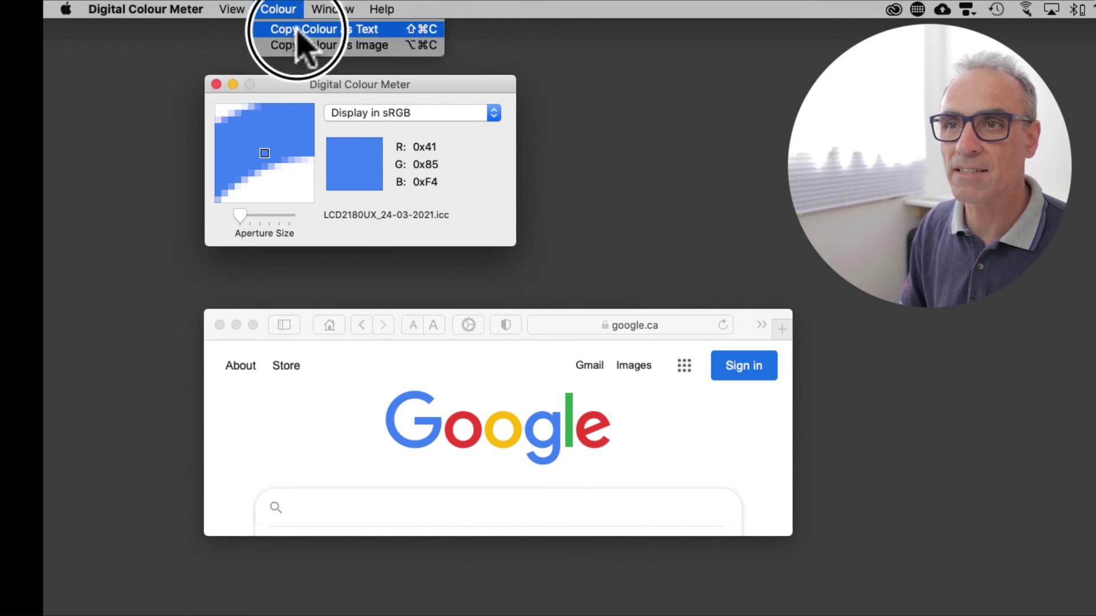
click(371, 505)
right_click(360, 502)
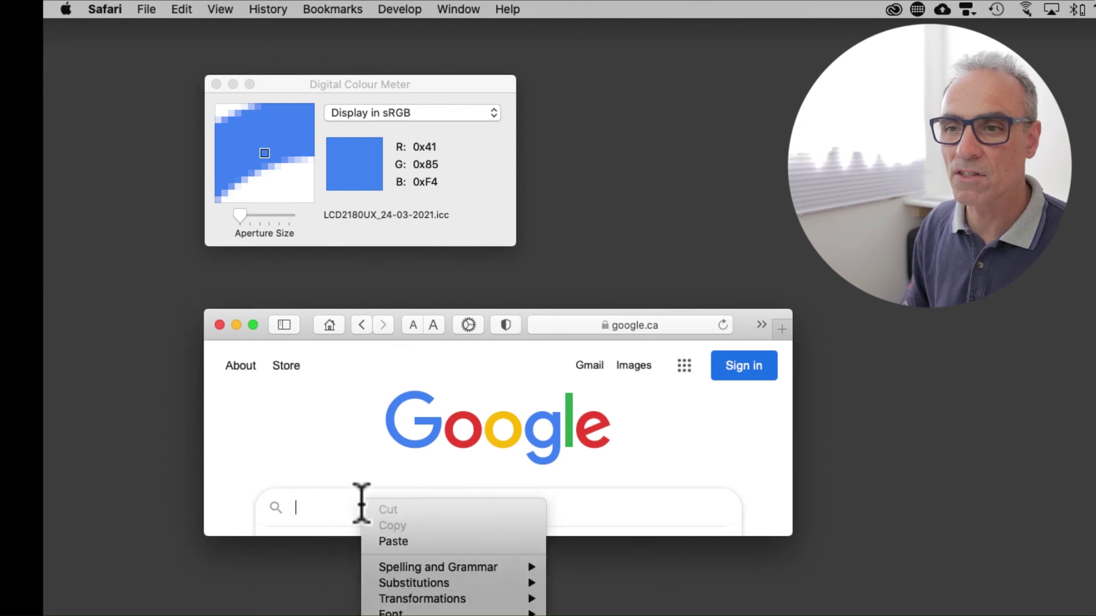
click(406, 543)
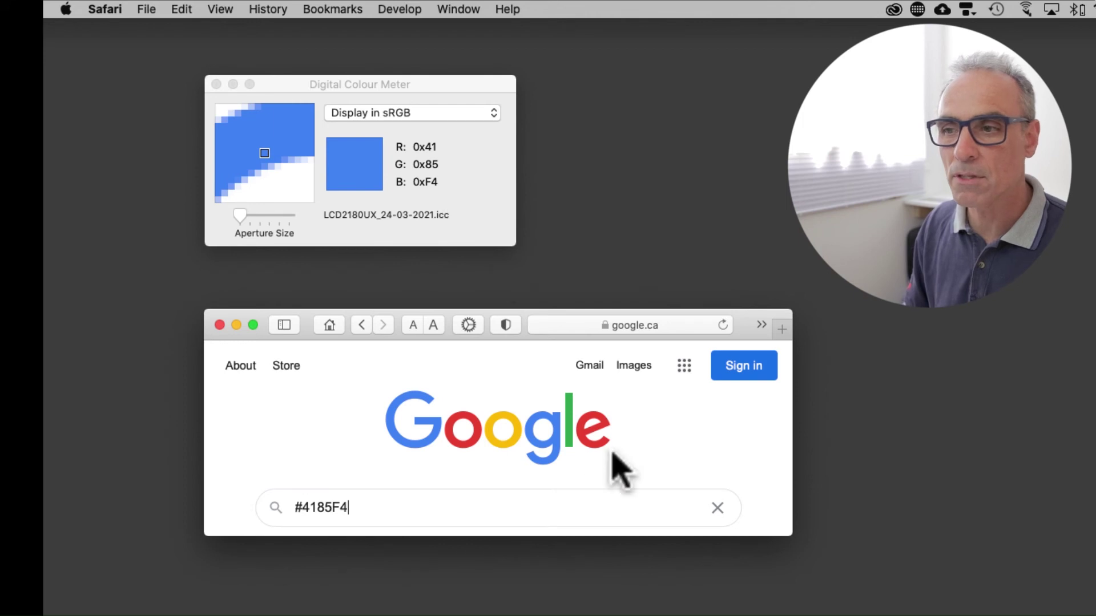
click(717, 508)
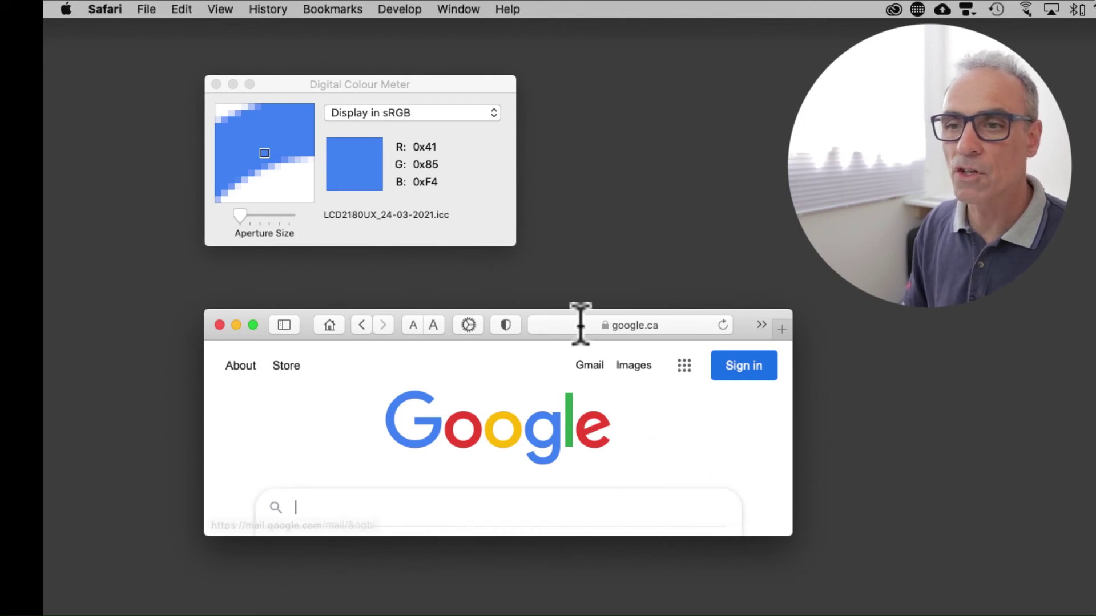
click(484, 113)
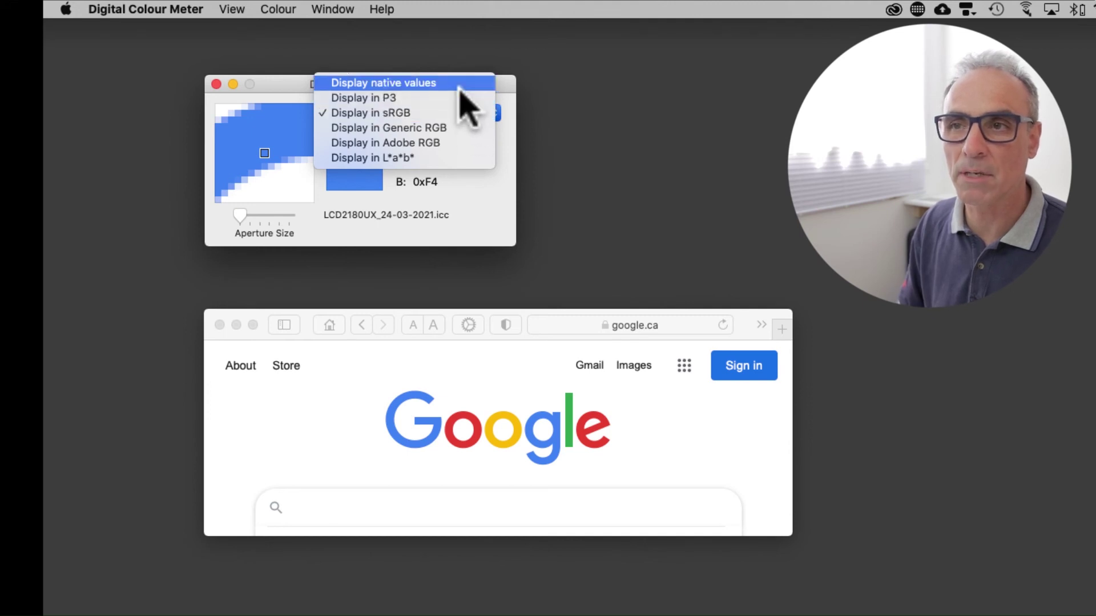
Step: View the blue in P3 (0x52, 0x83, 0xEC) and Adobe RGB (0x5B, 0x83, 0xF0), ending in sRGB
click(461, 97)
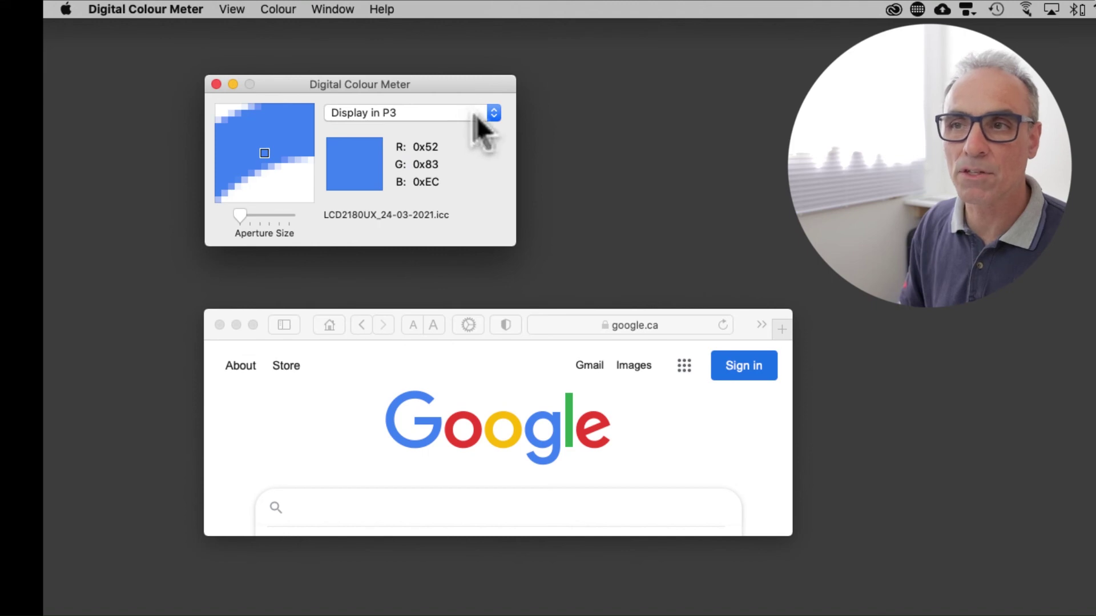
click(483, 113)
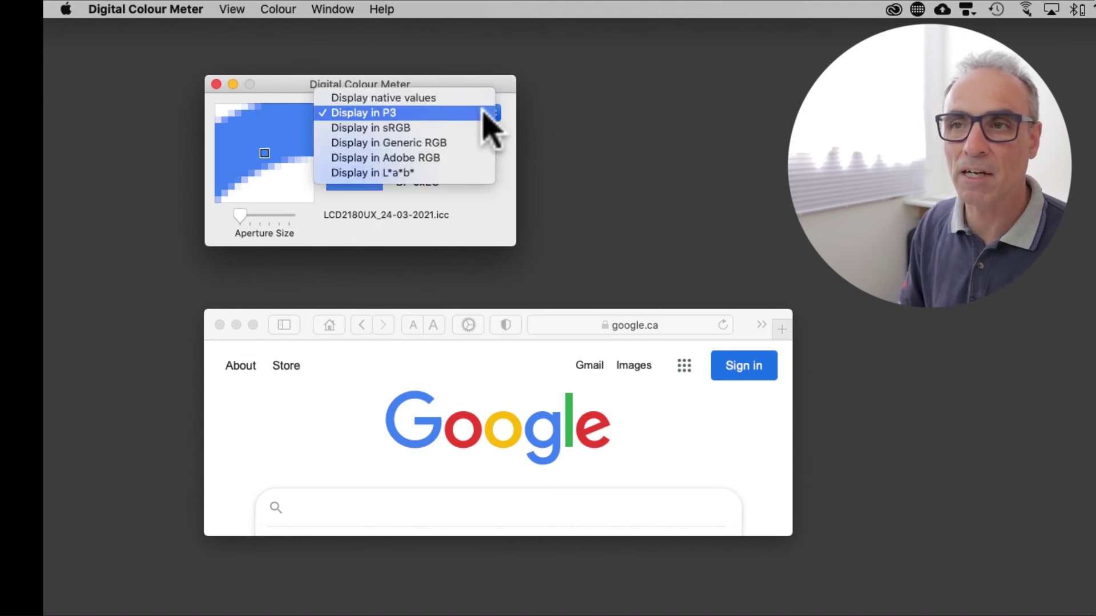
click(474, 128)
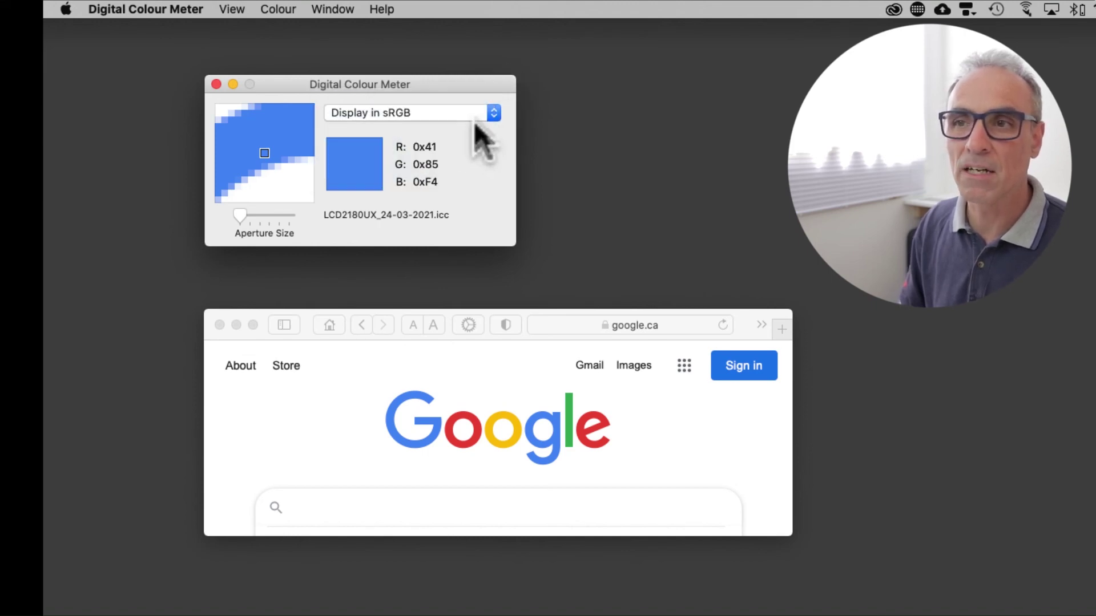
click(482, 113)
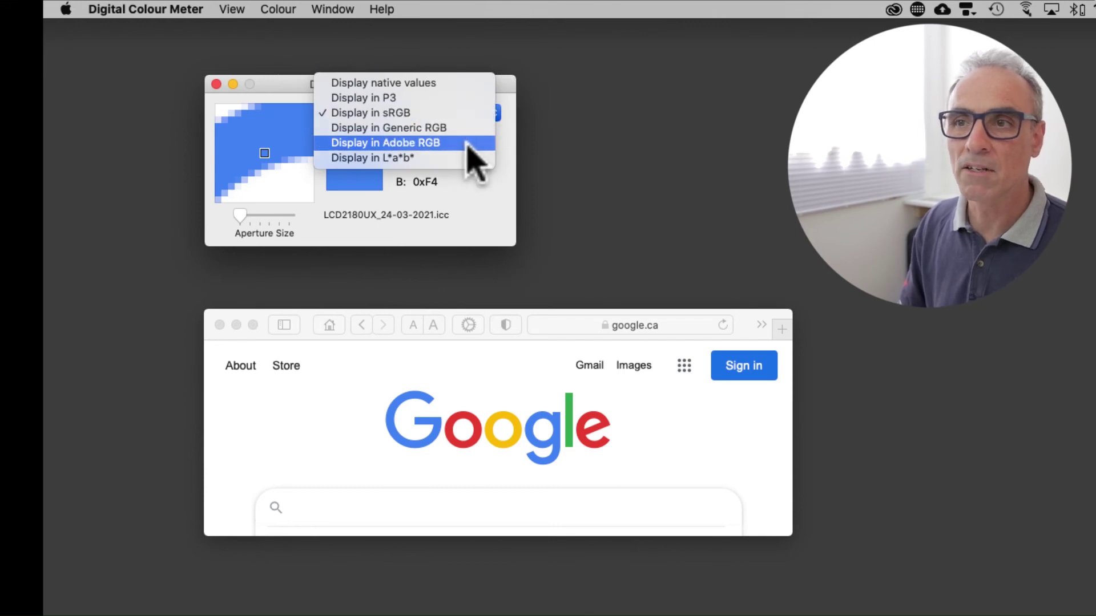
click(473, 144)
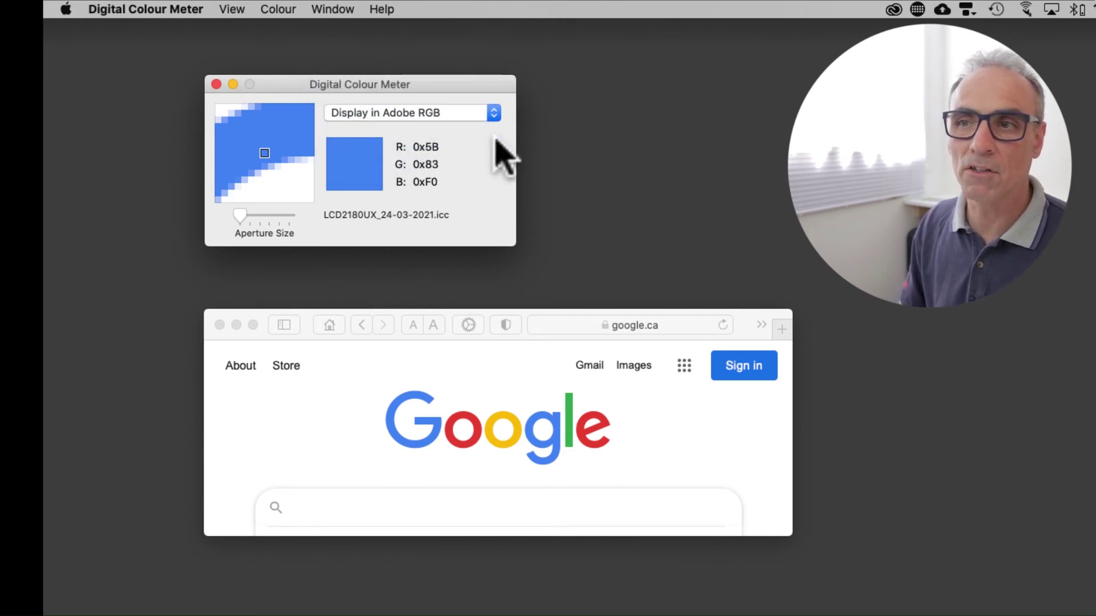
click(470, 114)
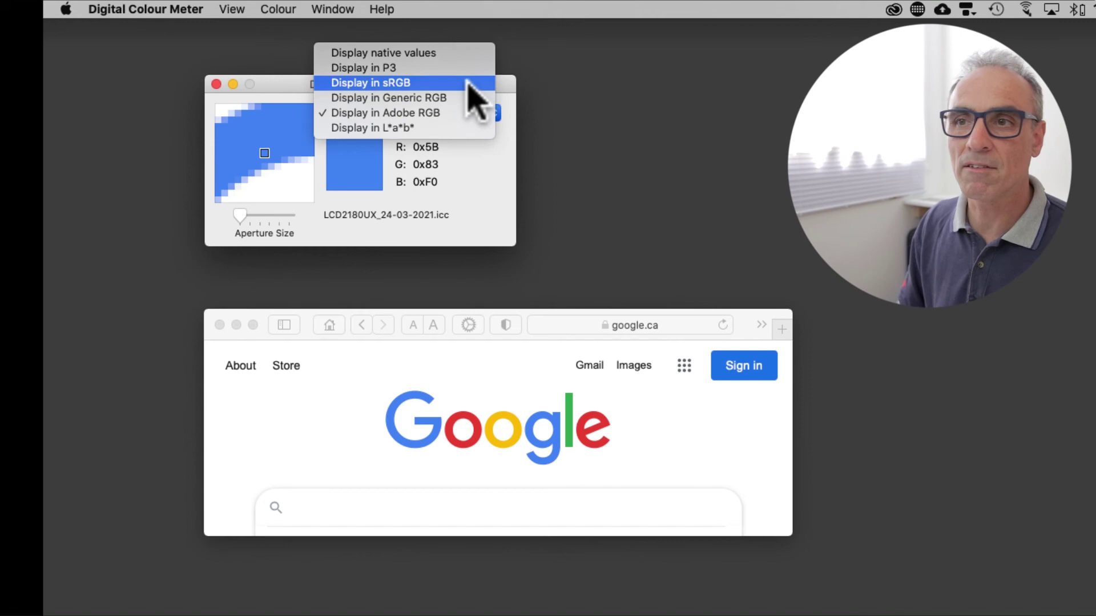
click(467, 83)
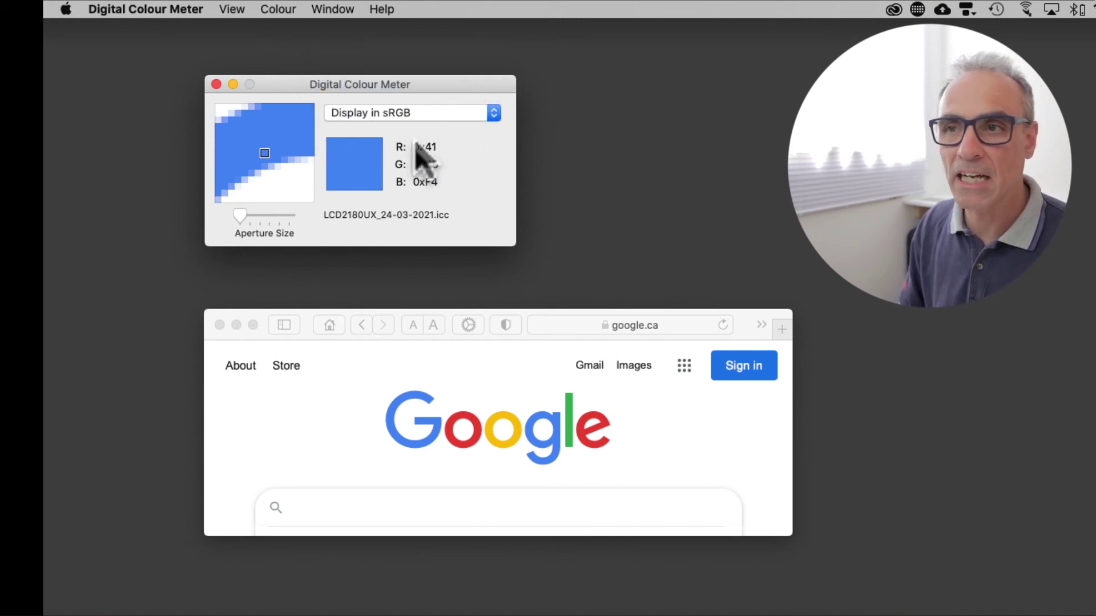
Step: Open the Colour menu, then move across to the View menu
click(283, 11)
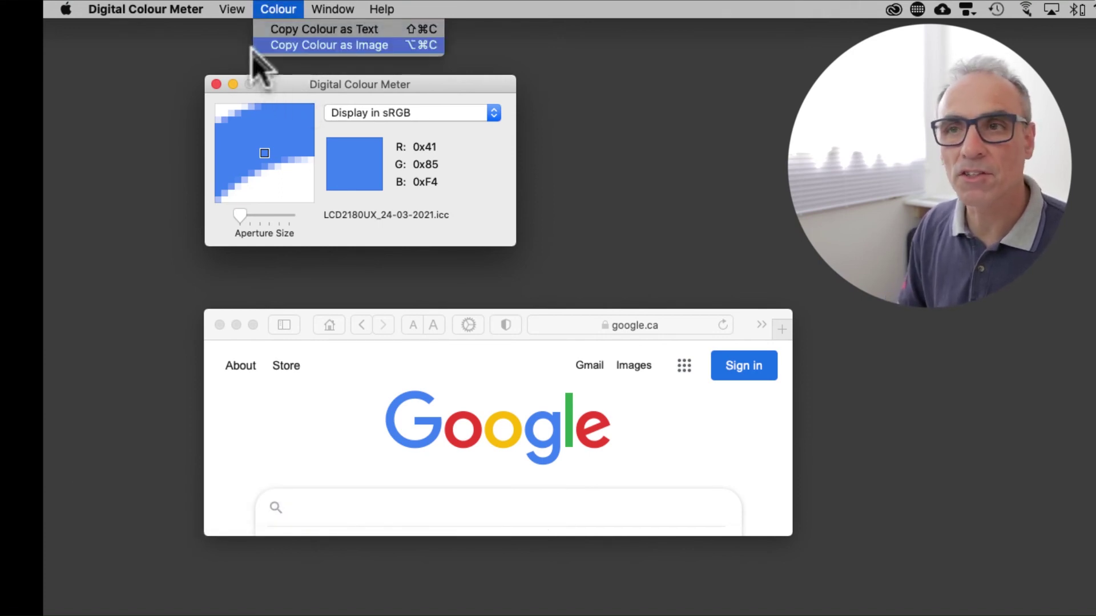
mouse_move(232, 8)
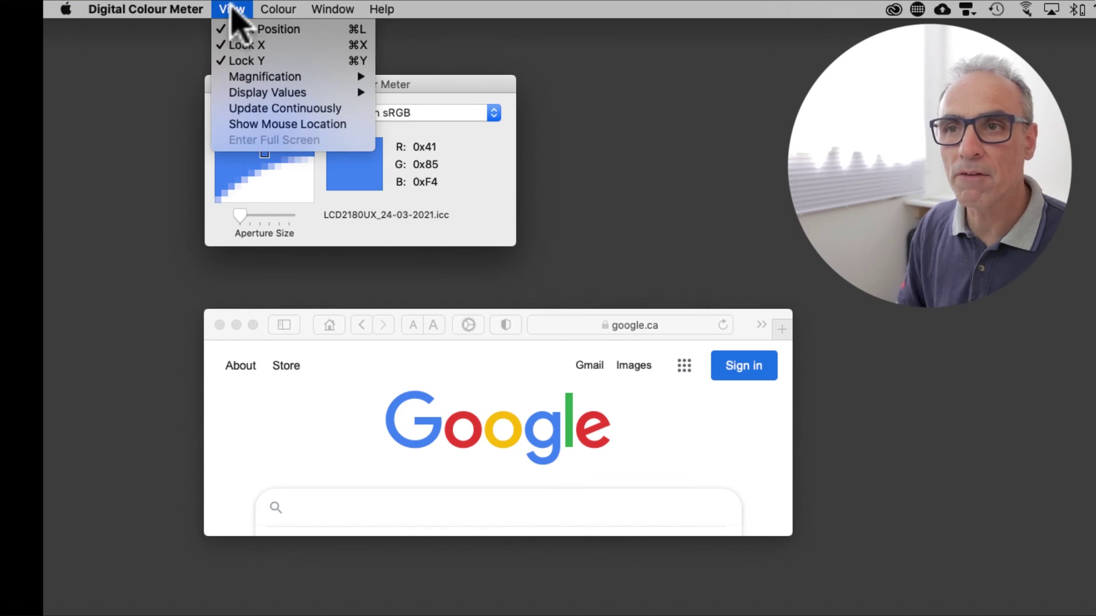
Step: Enable View > Update Continuously so the readout samples live again, now 0xC2, 0xC0, 0xC1
click(284, 109)
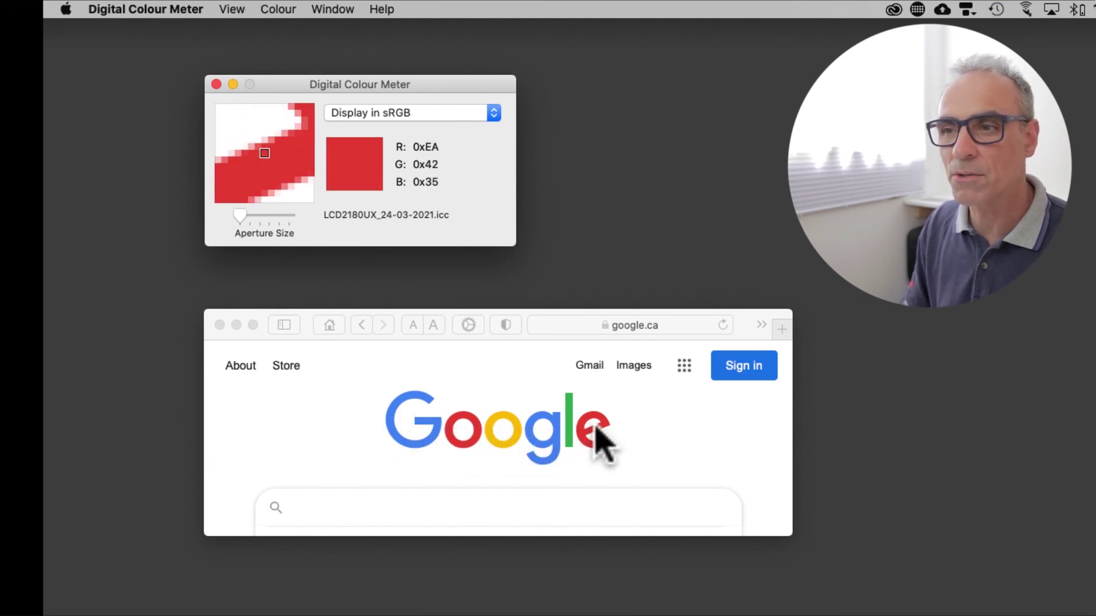
click(233, 10)
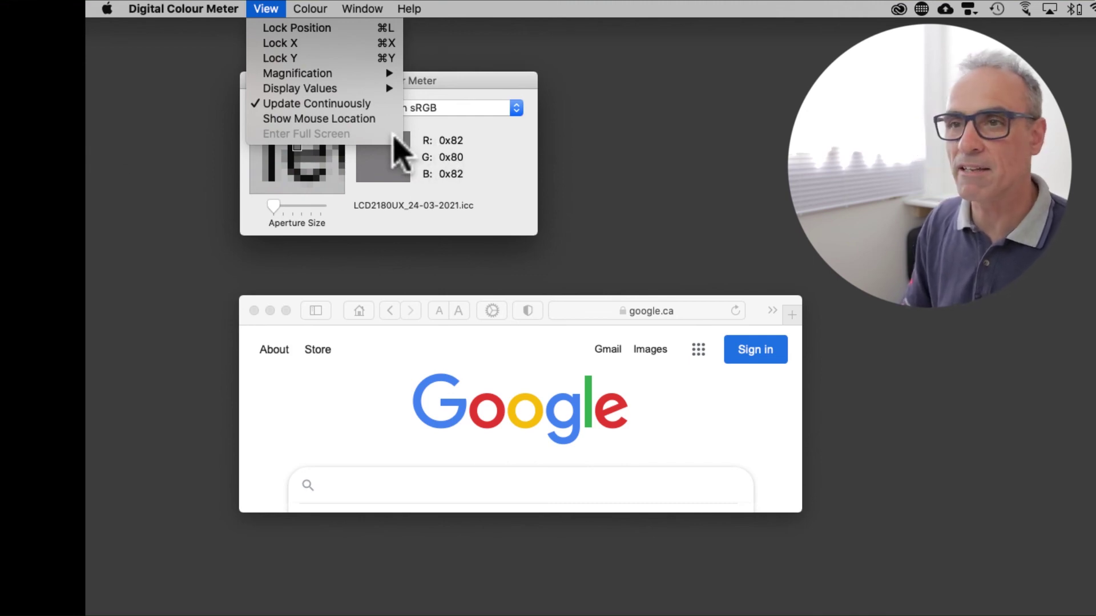
click(494, 160)
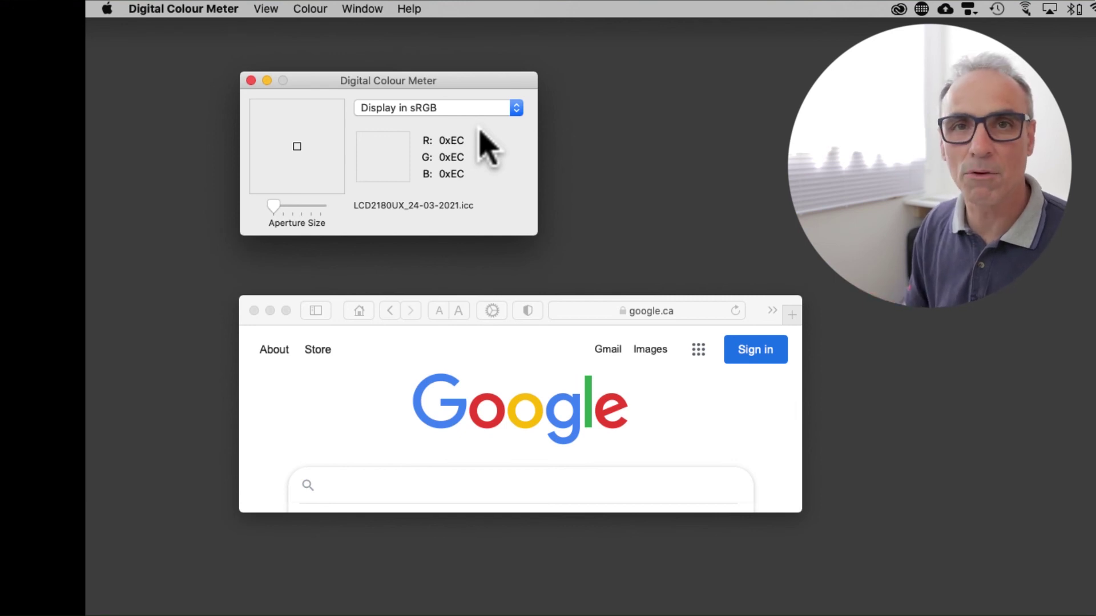
click(266, 9)
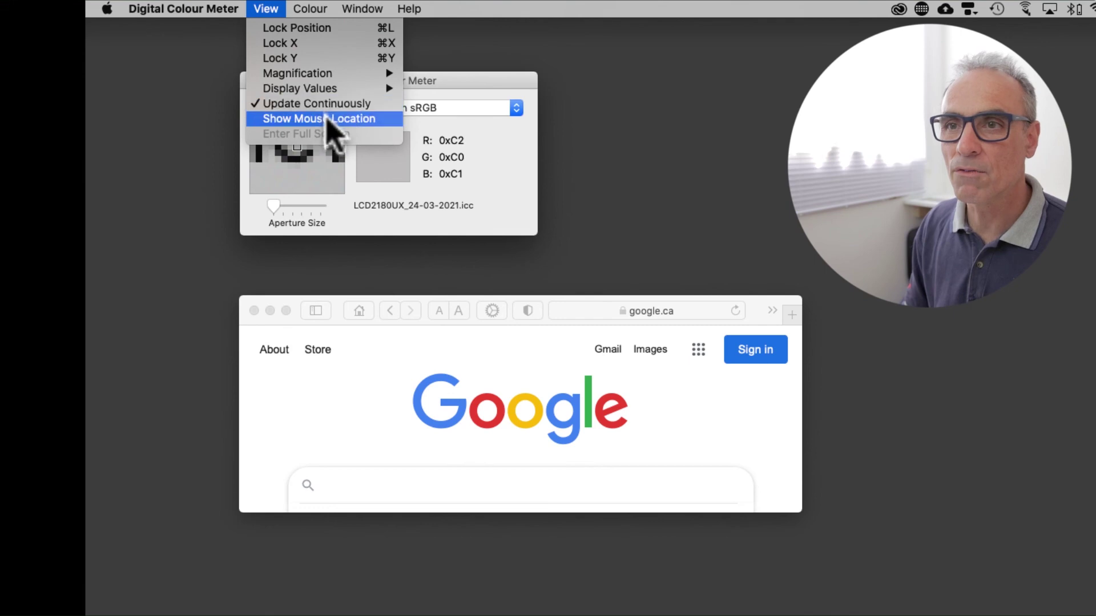
Step: Enable View > Show Mouse Location to display coordinates under the magnified pixels
click(390, 119)
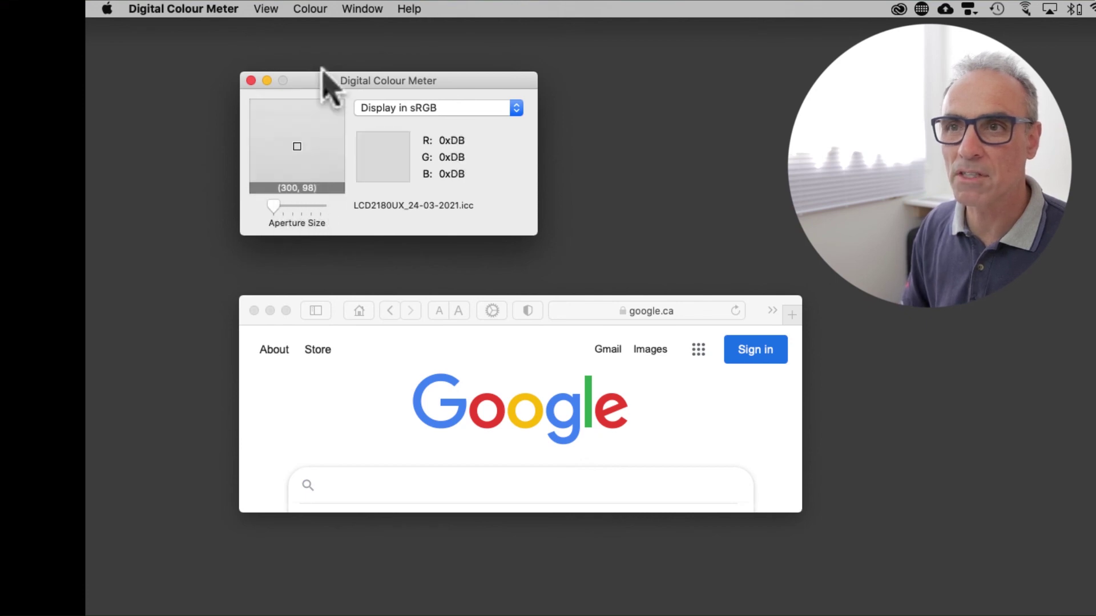
Step: Uncheck Show Mouse Location and Update Continuously, freezing the readout at grey 0x73, 0x71, 0x74
click(270, 8)
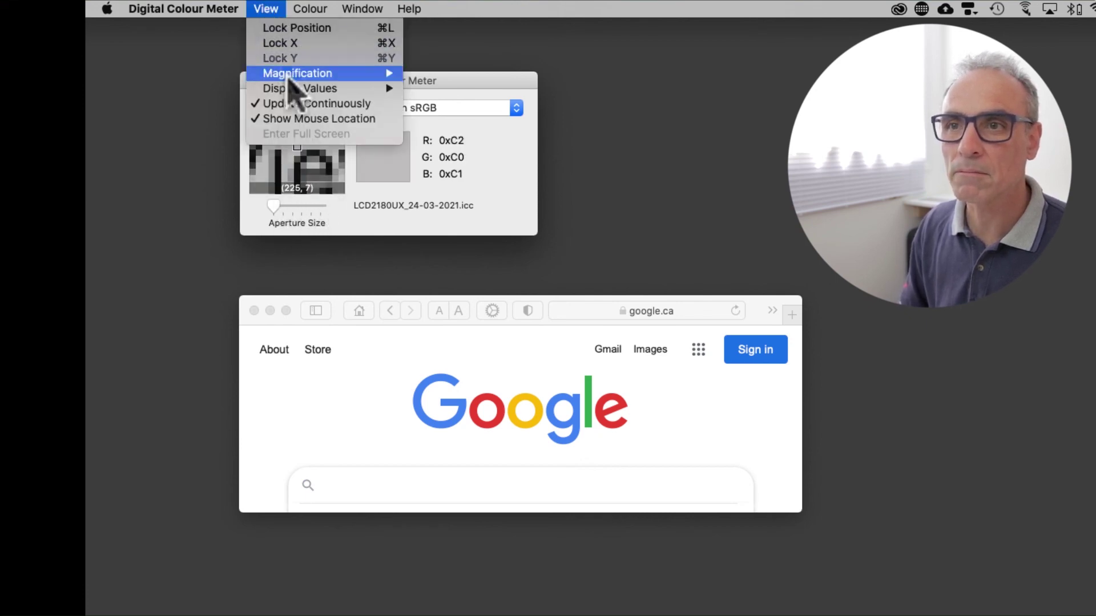
click(296, 119)
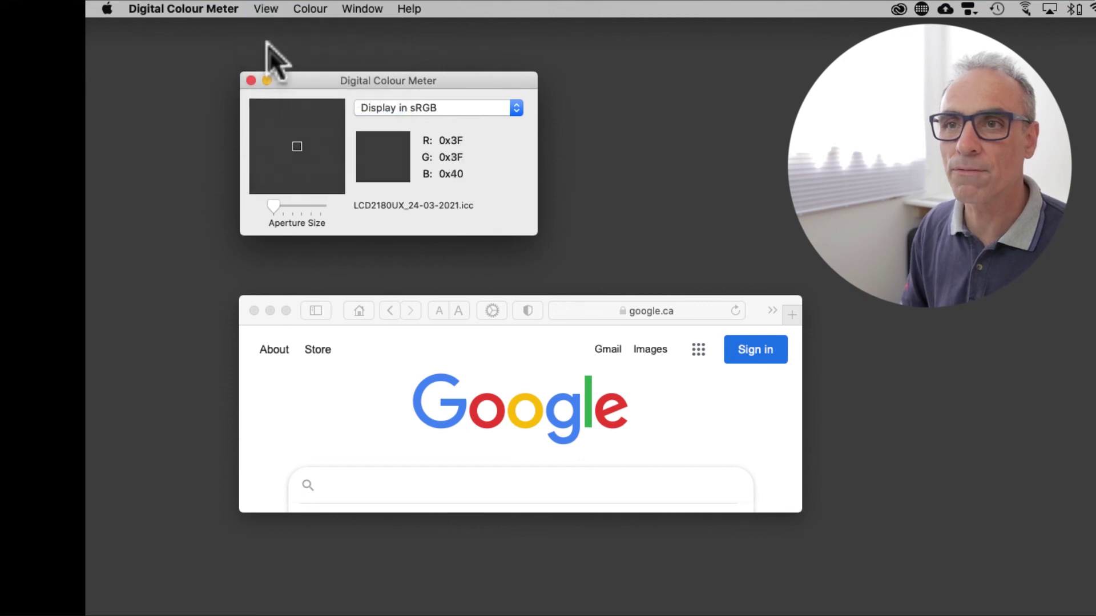
click(267, 8)
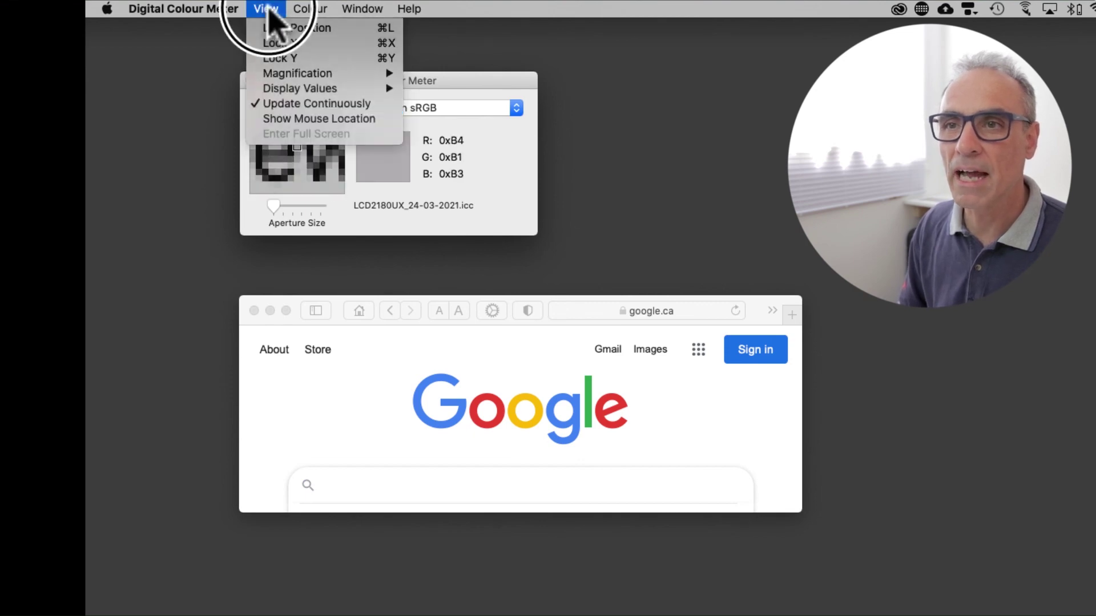
click(297, 104)
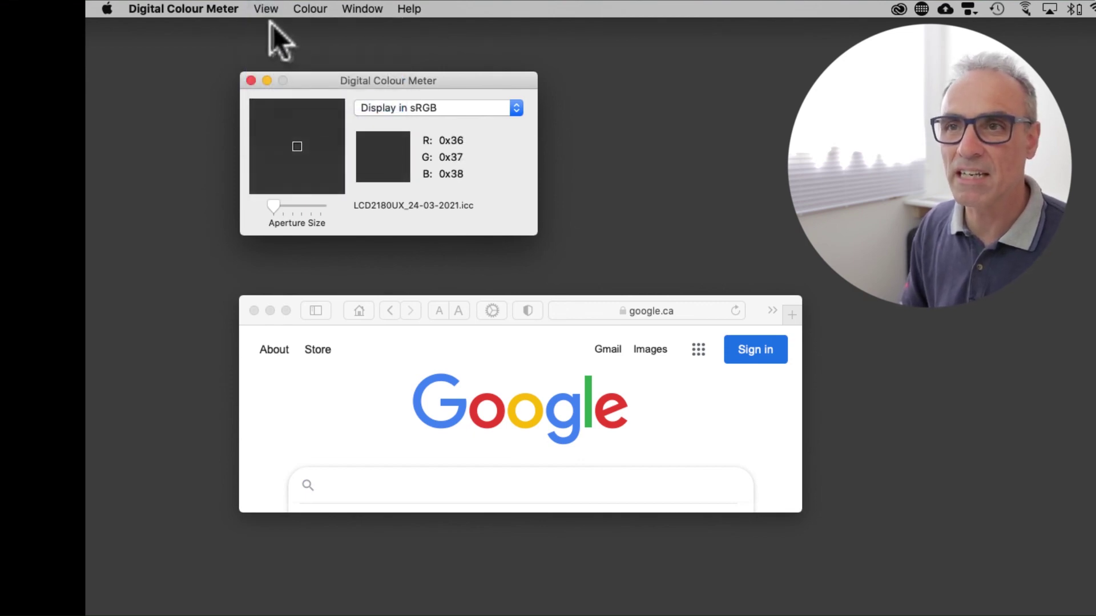
click(308, 8)
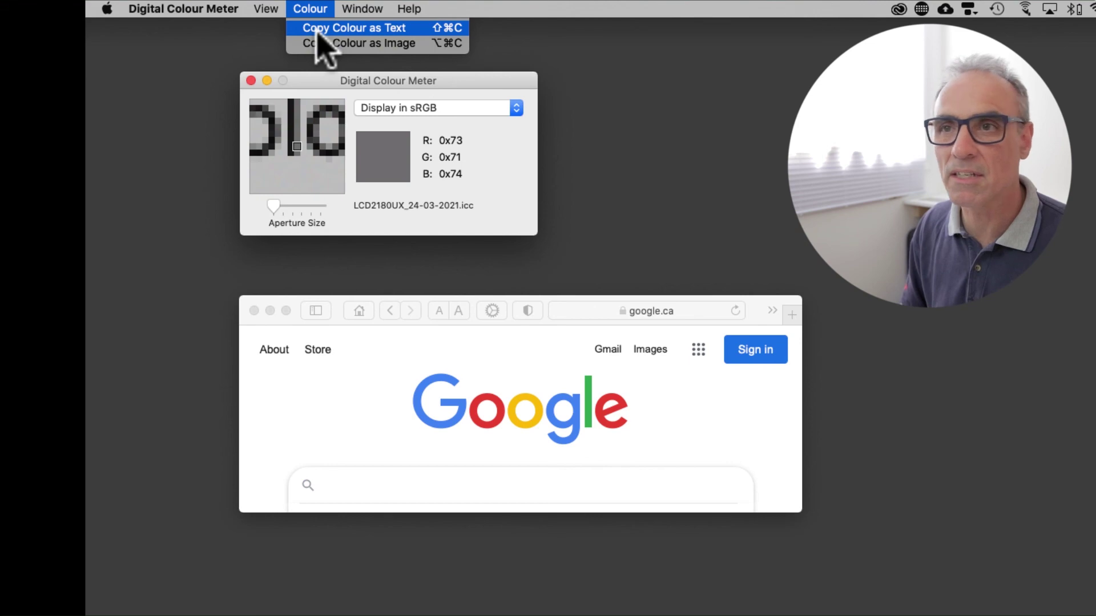
mouse_move(266, 9)
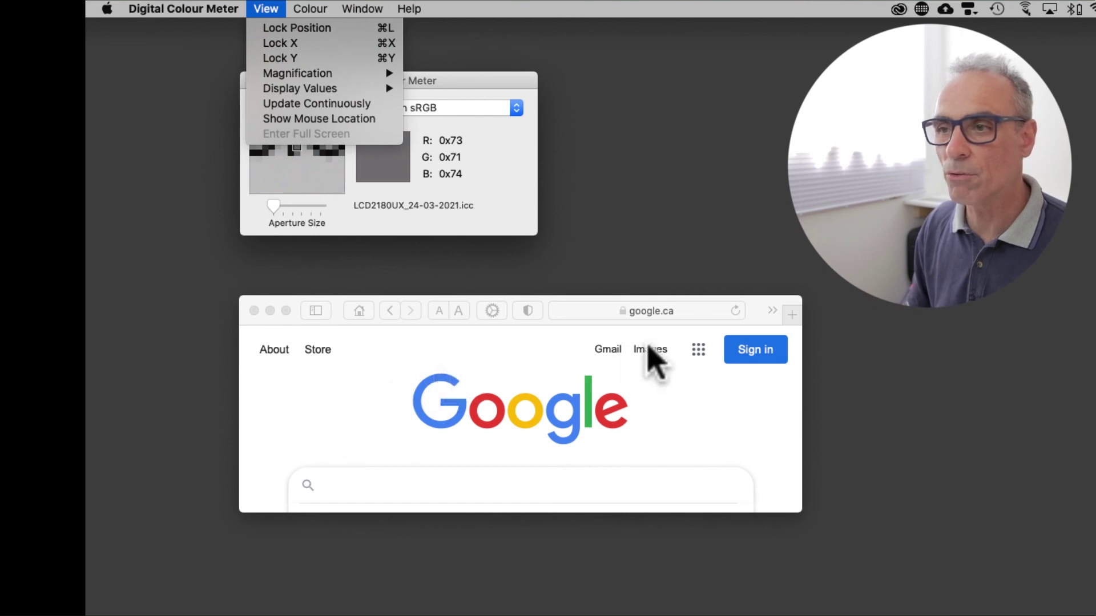
Step: Switch the colour meter from sRGB to Generic RGB, so the sampled blue reads 0x15, 0x59, 0xE2
click(665, 416)
click(494, 166)
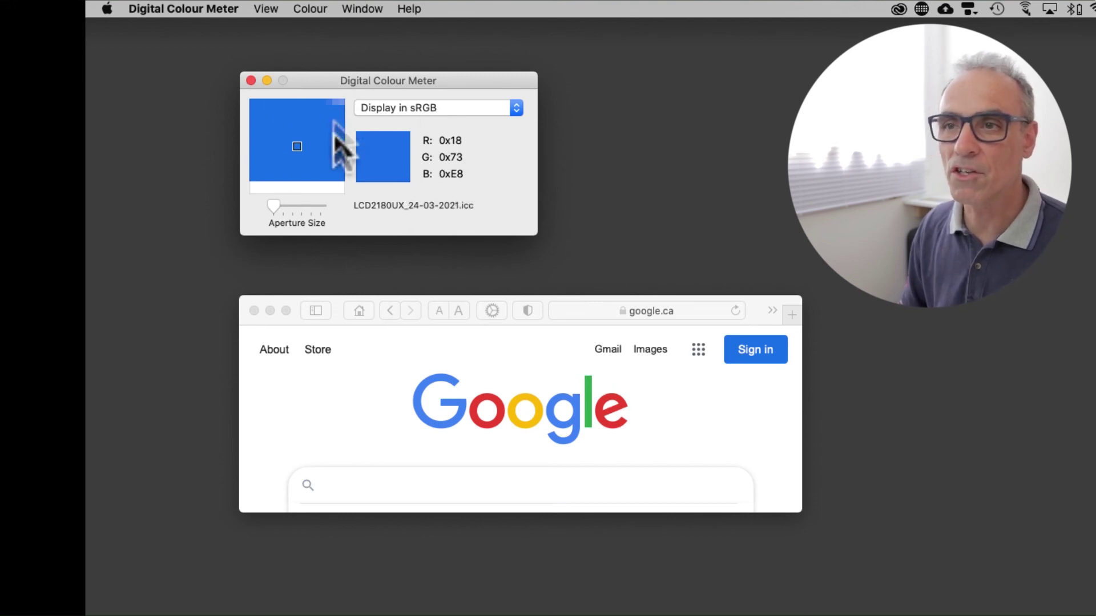
click(455, 110)
click(457, 122)
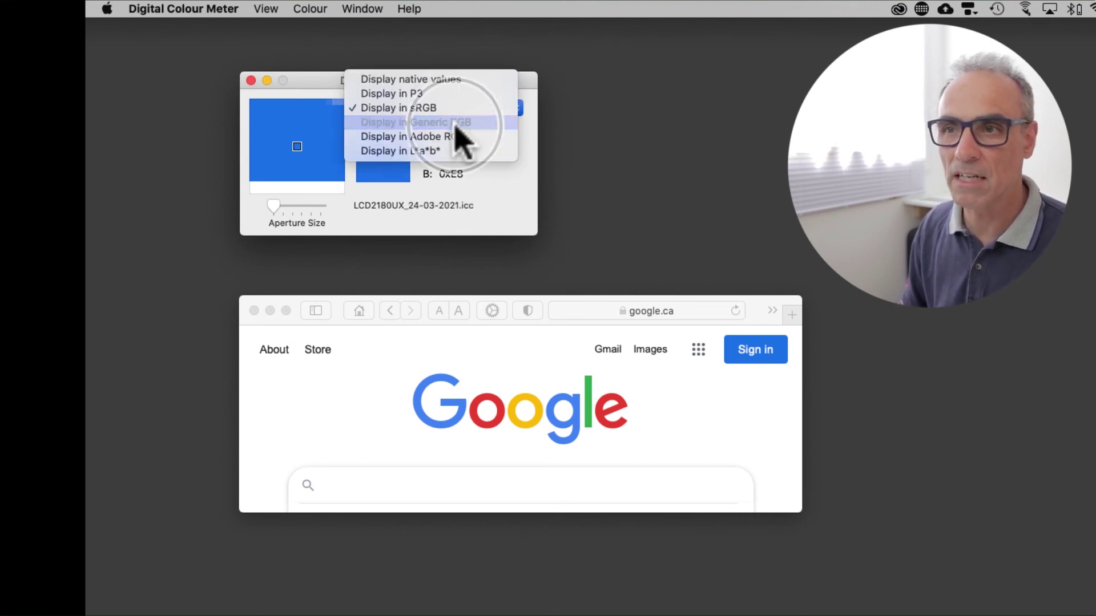